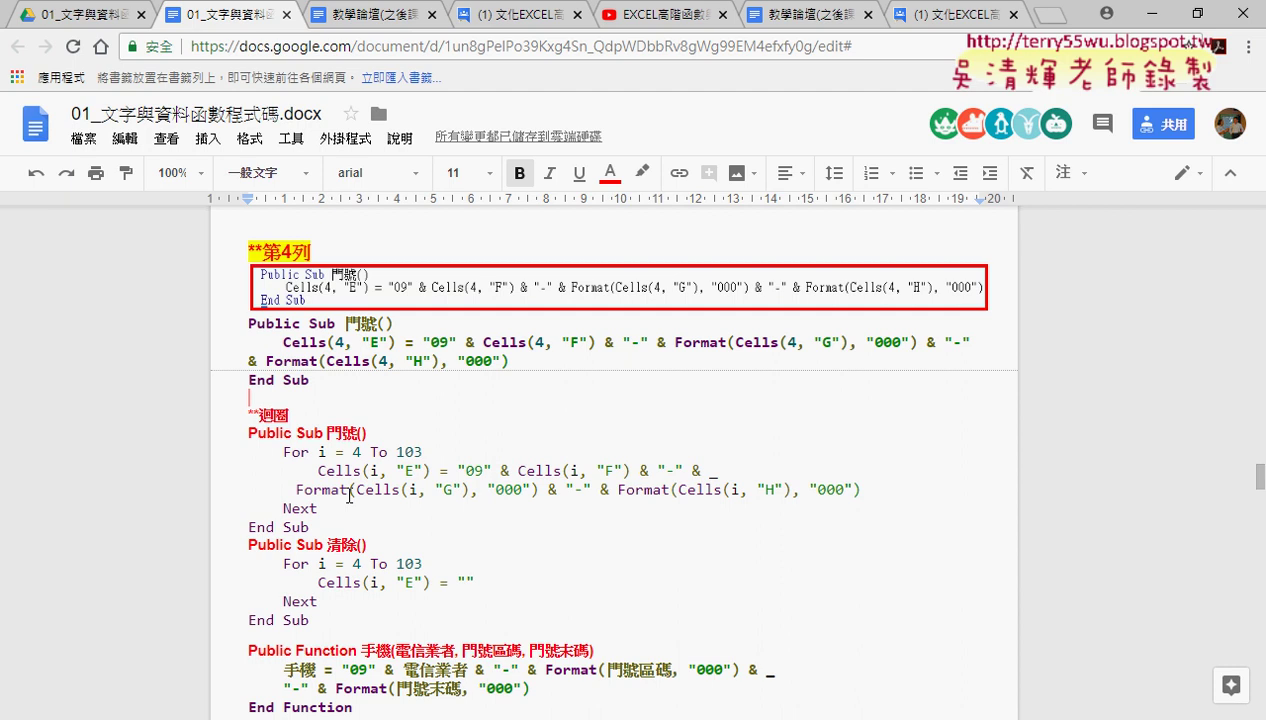
Scroll the tutorial document to the 第4列 section with the phone table and 門號 code box
{"action": "scroll", "coordinate": [349, 497], "scroll_direction": "up", "scroll_amount": 4}
{"action": "scroll", "coordinate": [349, 497], "scroll_direction": "up", "scroll_amount": 3}
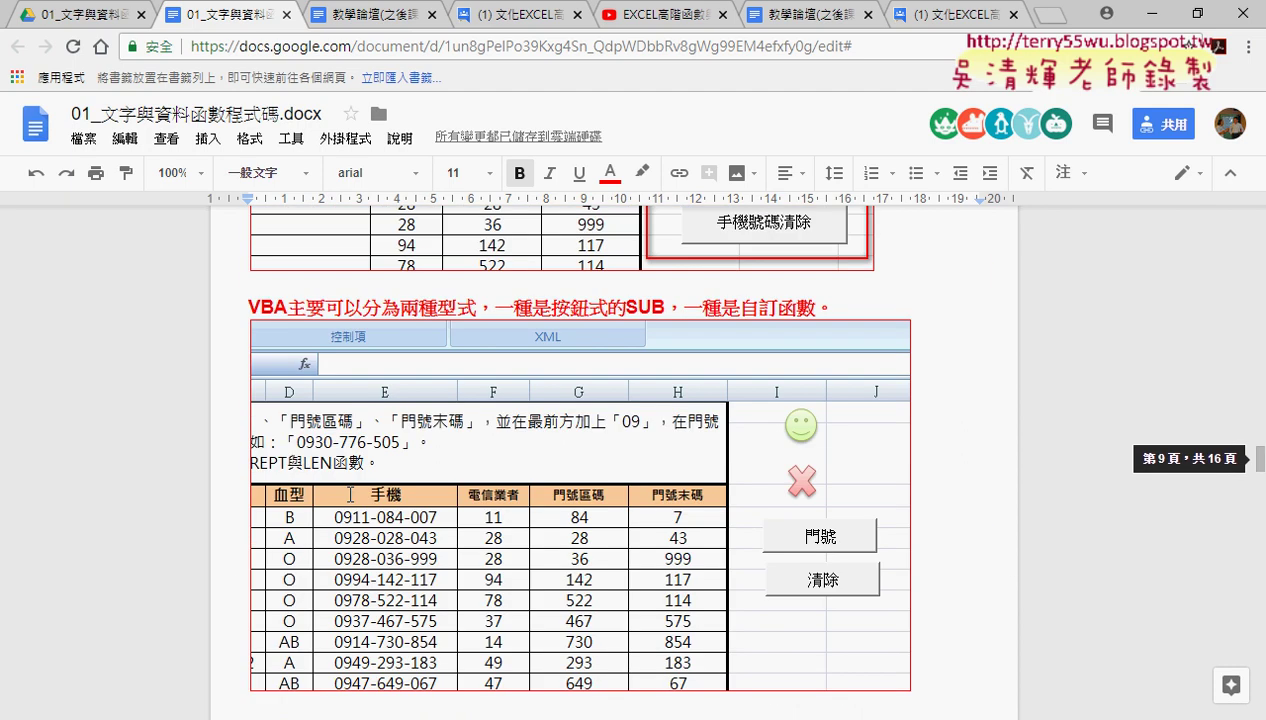
{"action": "scroll", "coordinate": [380, 440], "scroll_direction": "up", "scroll_amount": 3}
{"action": "scroll", "coordinate": [400, 400], "scroll_direction": "up", "scroll_amount": 1}
{"action": "scroll", "coordinate": [435, 328], "scroll_direction": "up", "scroll_amount": 3}
{"action": "scroll", "coordinate": [420, 330], "scroll_direction": "up", "scroll_amount": 4}
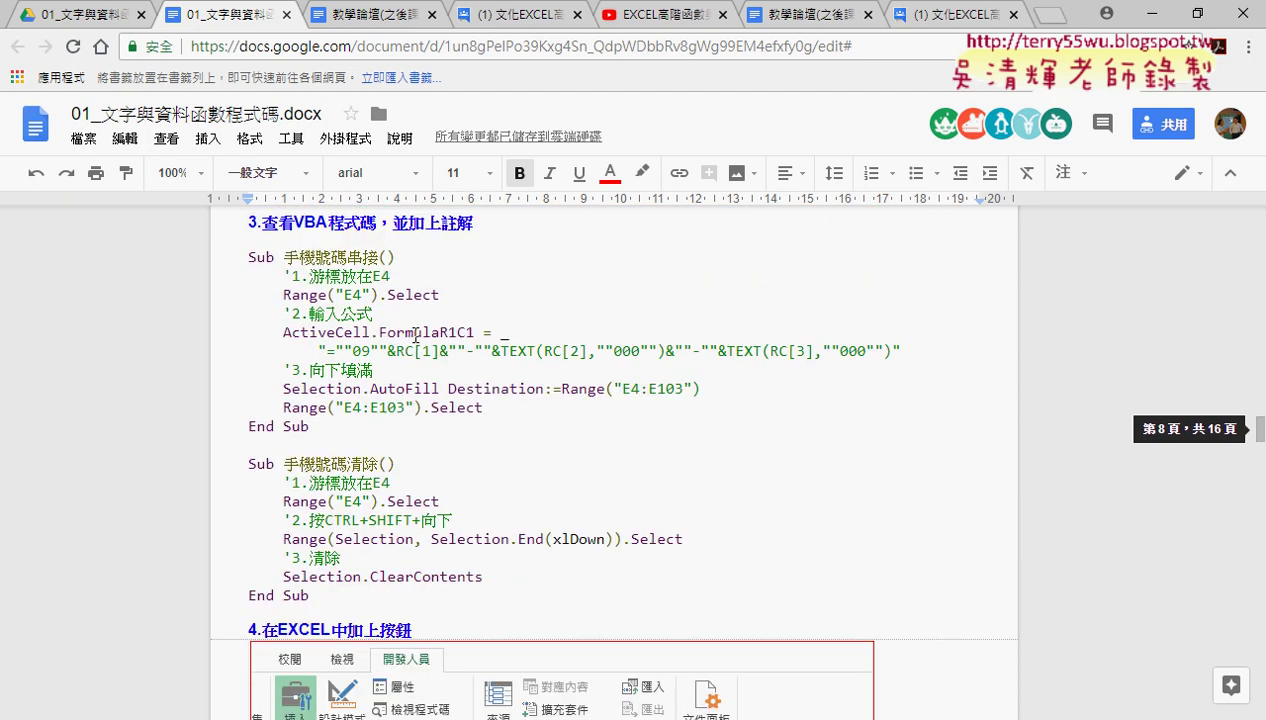
{"action": "key", "text": "Down"}
{"action": "scroll", "coordinate": [378, 418], "scroll_direction": "down", "scroll_amount": 2}
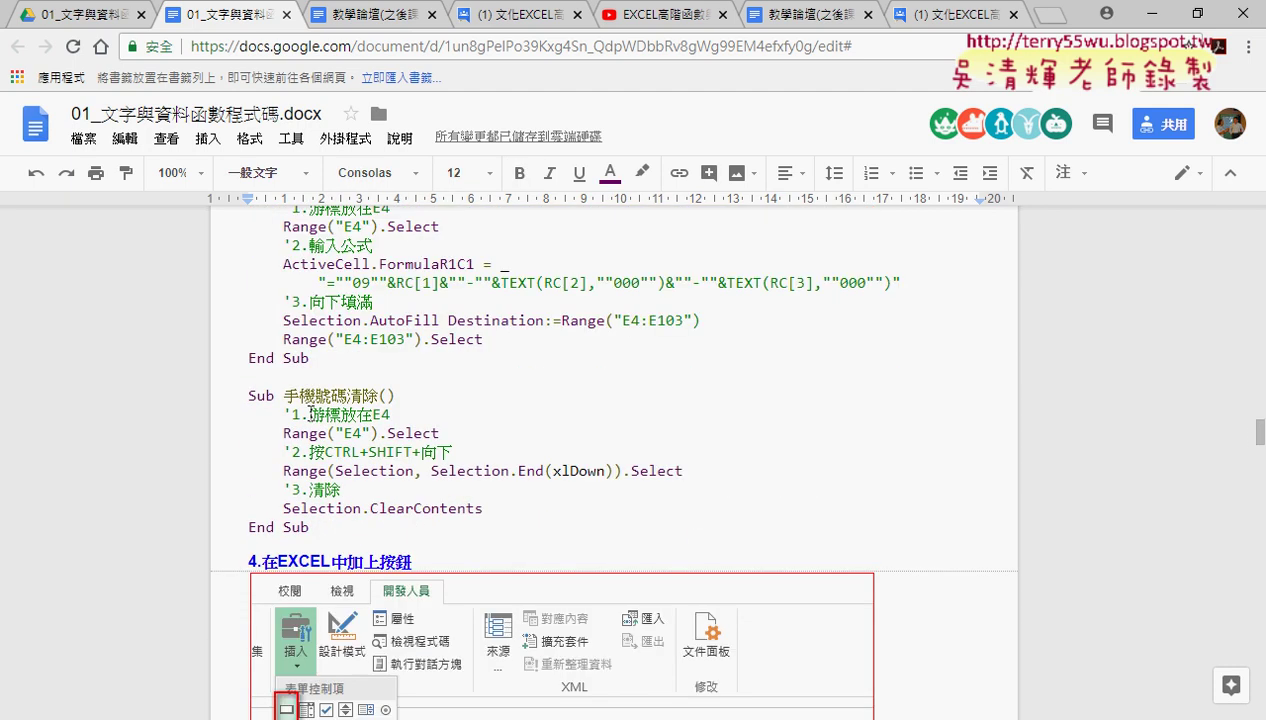
{"action": "left_click", "coordinate": [315, 395]}
{"action": "scroll", "coordinate": [420, 520], "scroll_direction": "down", "scroll_amount": 3}
{"action": "scroll", "coordinate": [482, 527], "scroll_direction": "down", "scroll_amount": 1}
{"action": "scroll", "coordinate": [482, 527], "scroll_direction": "down", "scroll_amount": 3}
{"action": "scroll", "coordinate": [482, 527], "scroll_direction": "down", "scroll_amount": 3}
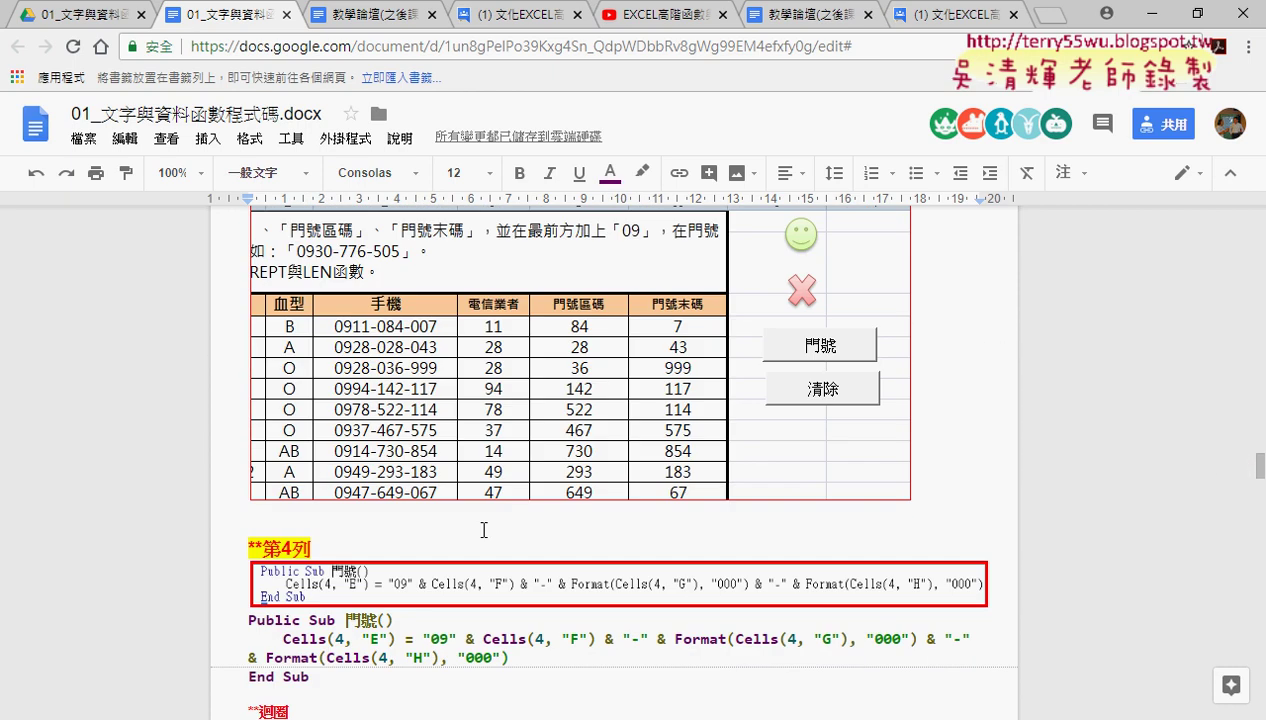
Select the 門號 macro text in the document, from Public Sub 門號() through End Sub
{"action": "left_click", "coordinate": [591, 484]}
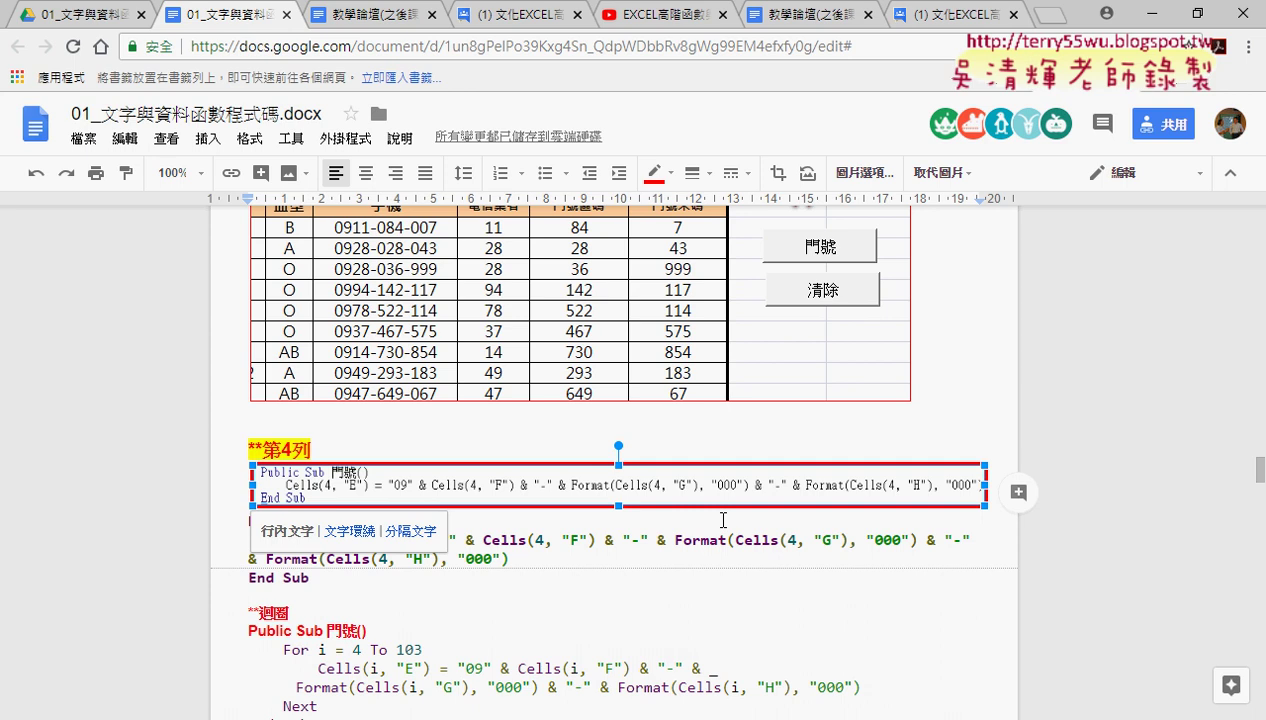
{"action": "left_click", "coordinate": [697, 558]}
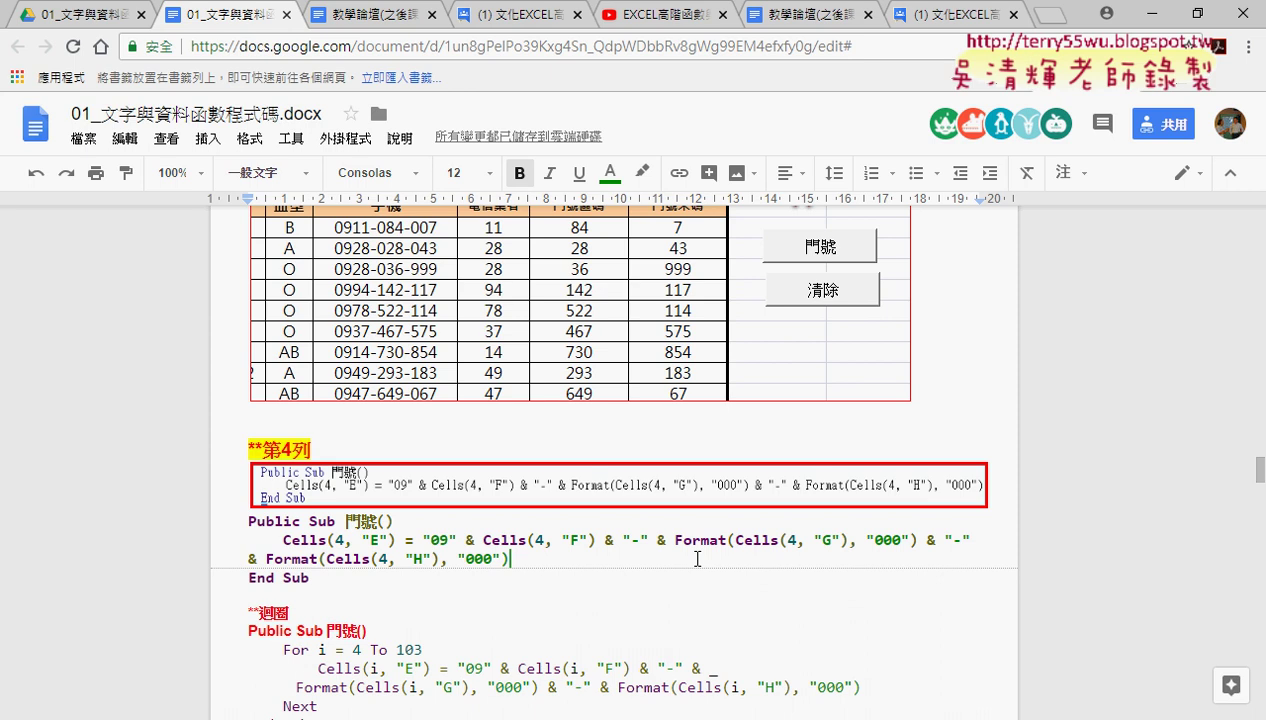
{"action": "scroll", "coordinate": [690, 550], "scroll_direction": "down", "scroll_amount": 2}
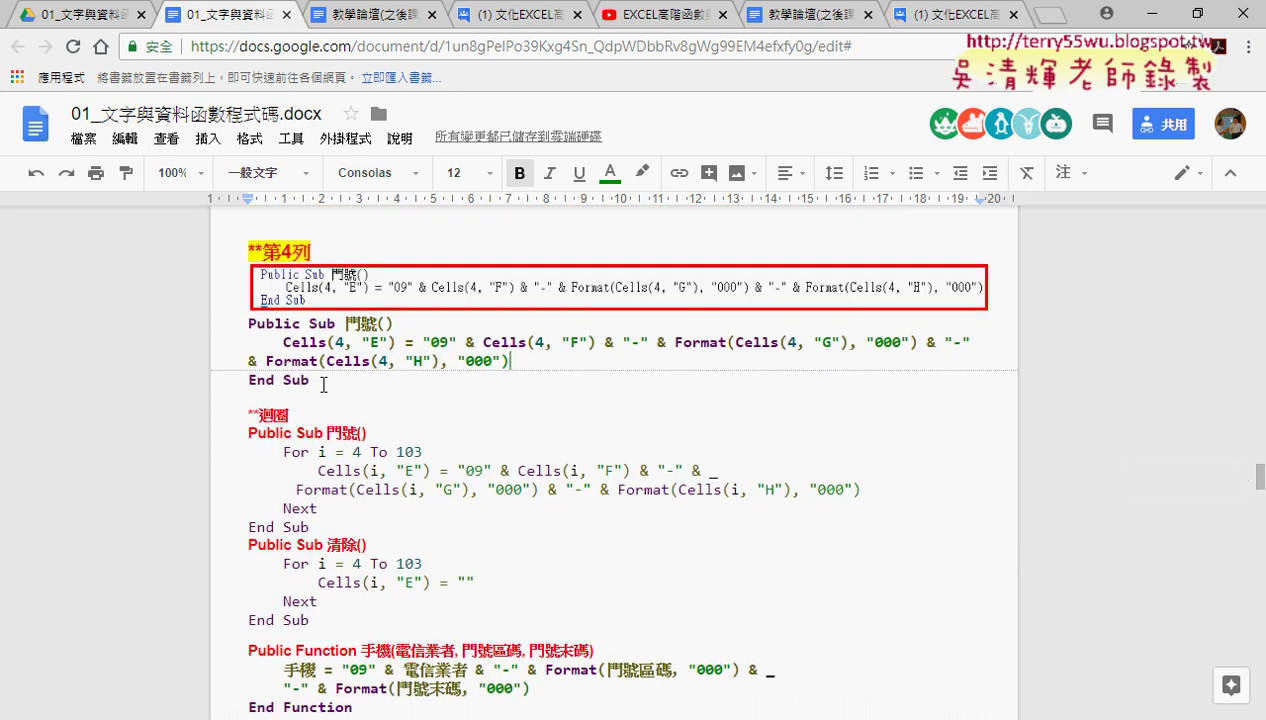
{"action": "left_click_drag", "start_coordinate": [312, 380], "coordinate": [242, 323]}
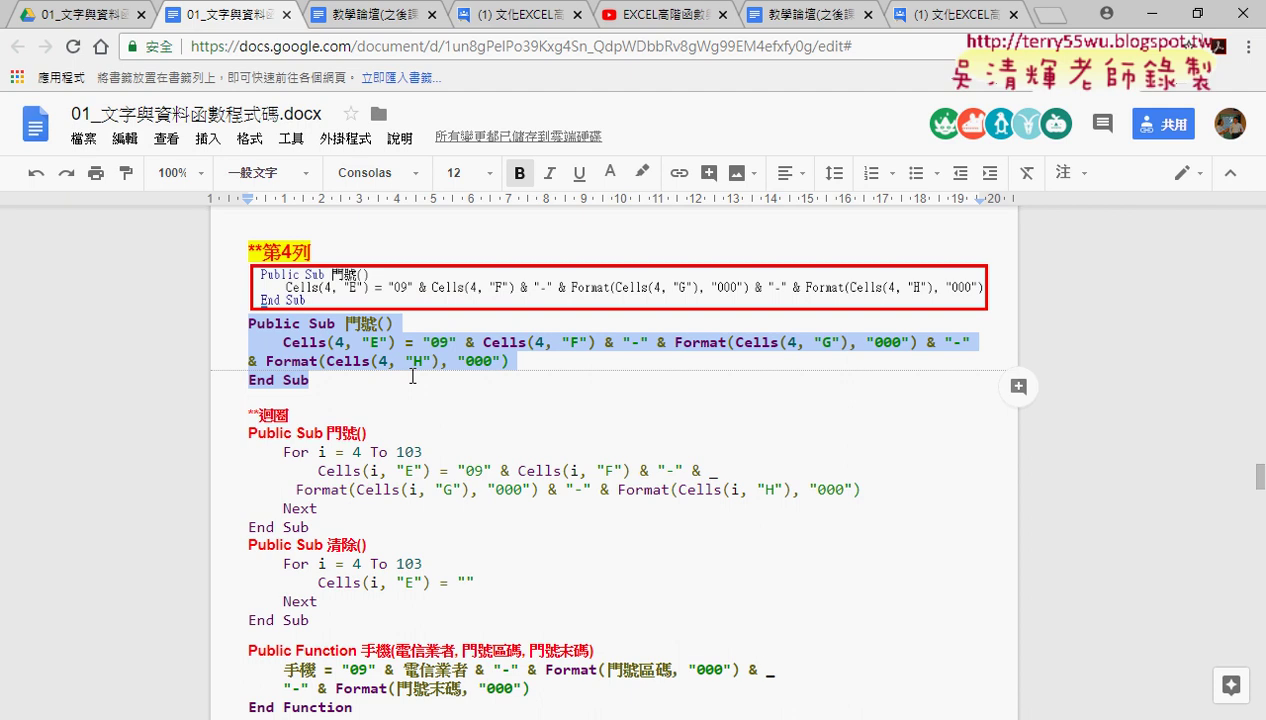
Replace the old 門號 procedure in Module1 with the code copied from the document
{"action": "left_click", "coordinate": [612, 656]}
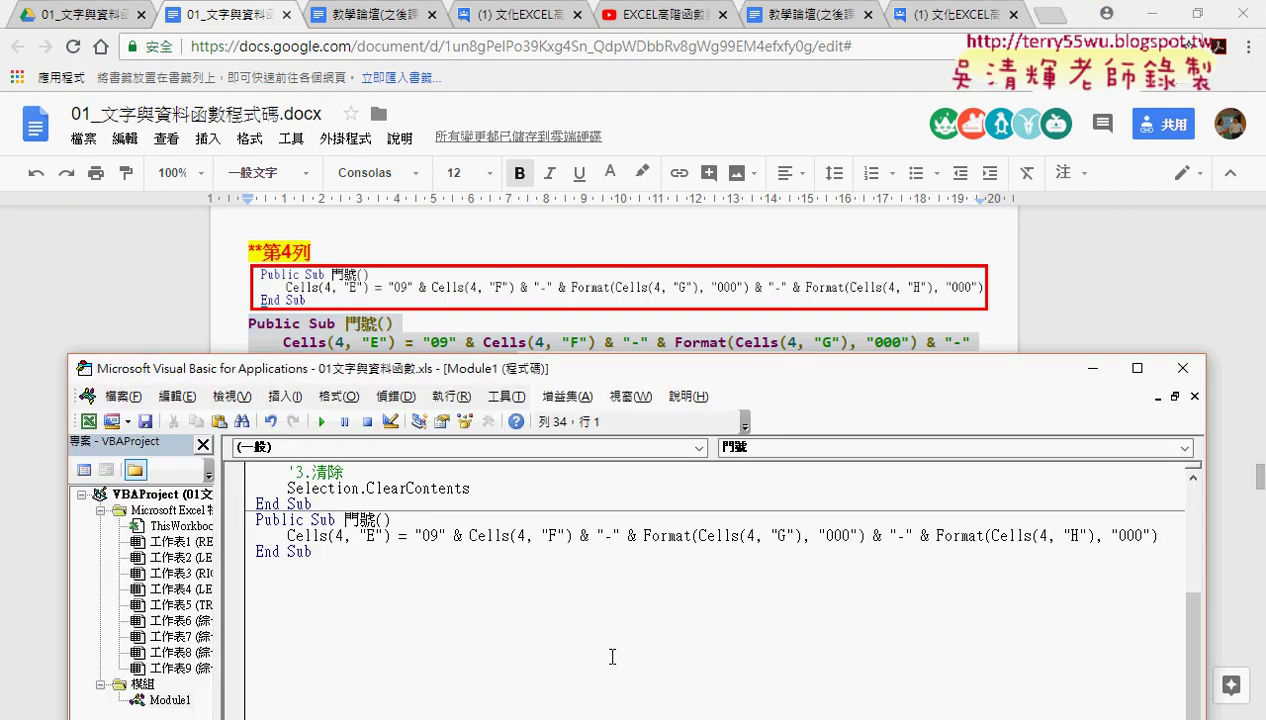
{"action": "left_click_drag", "start_coordinate": [318, 553], "coordinate": [258, 522]}
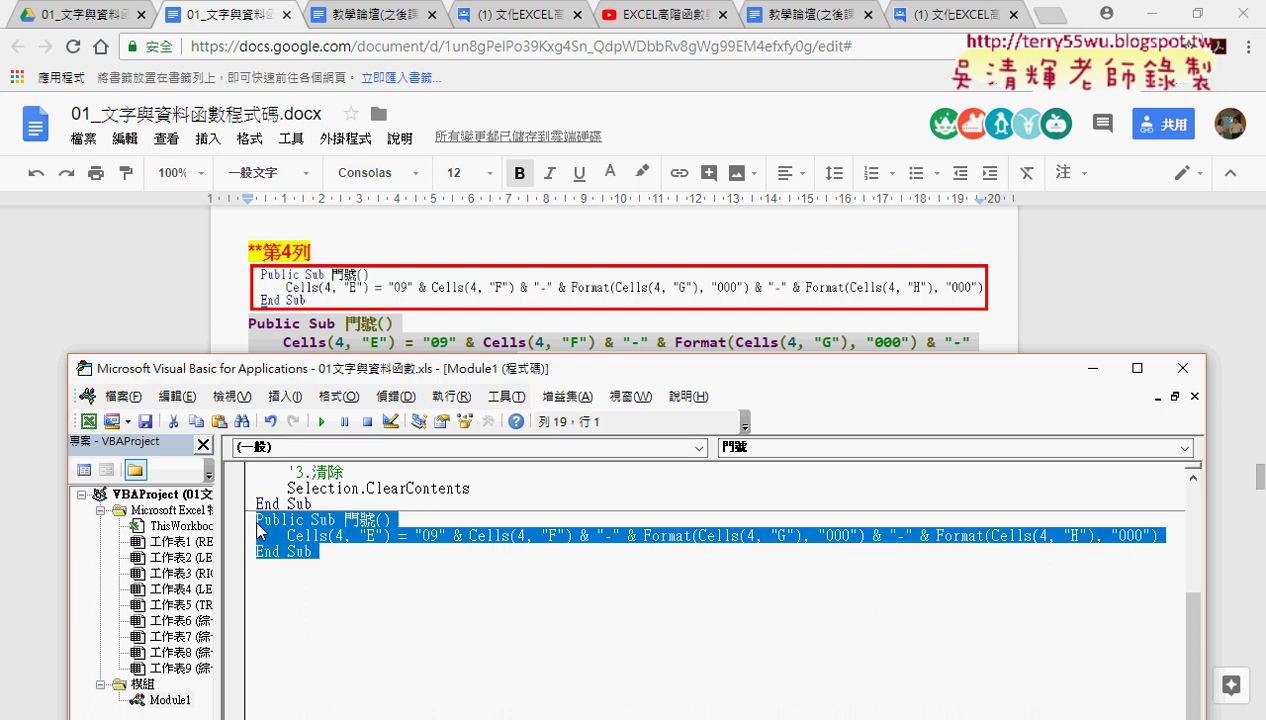
{"action": "key", "text": "Delete"}
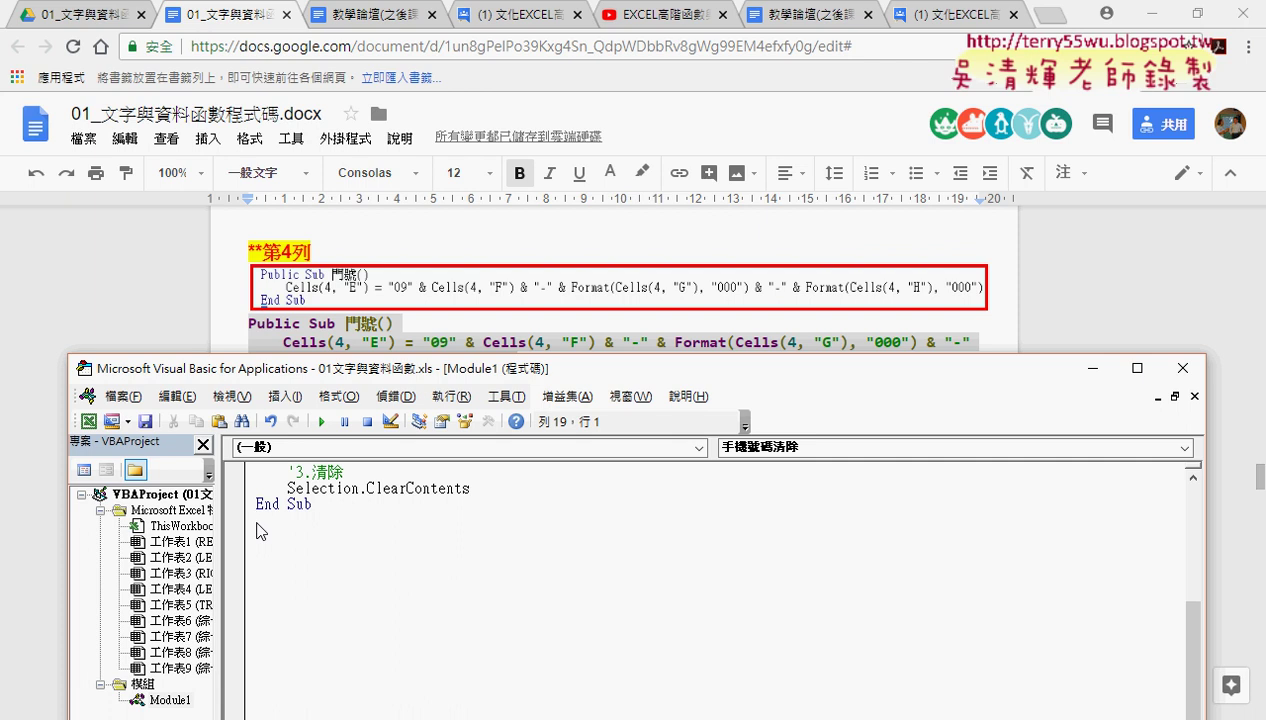
{"action": "type", "text": "Public Sub 門號()     Cells(4, \"E\") = \"09\" & Cells(4, \"F\") & \"-\" & Format(Cells(4, \"G\"), \"000\") & \"-\" & Format(Cells(4, \"H\"), \"000\") End Sub"}
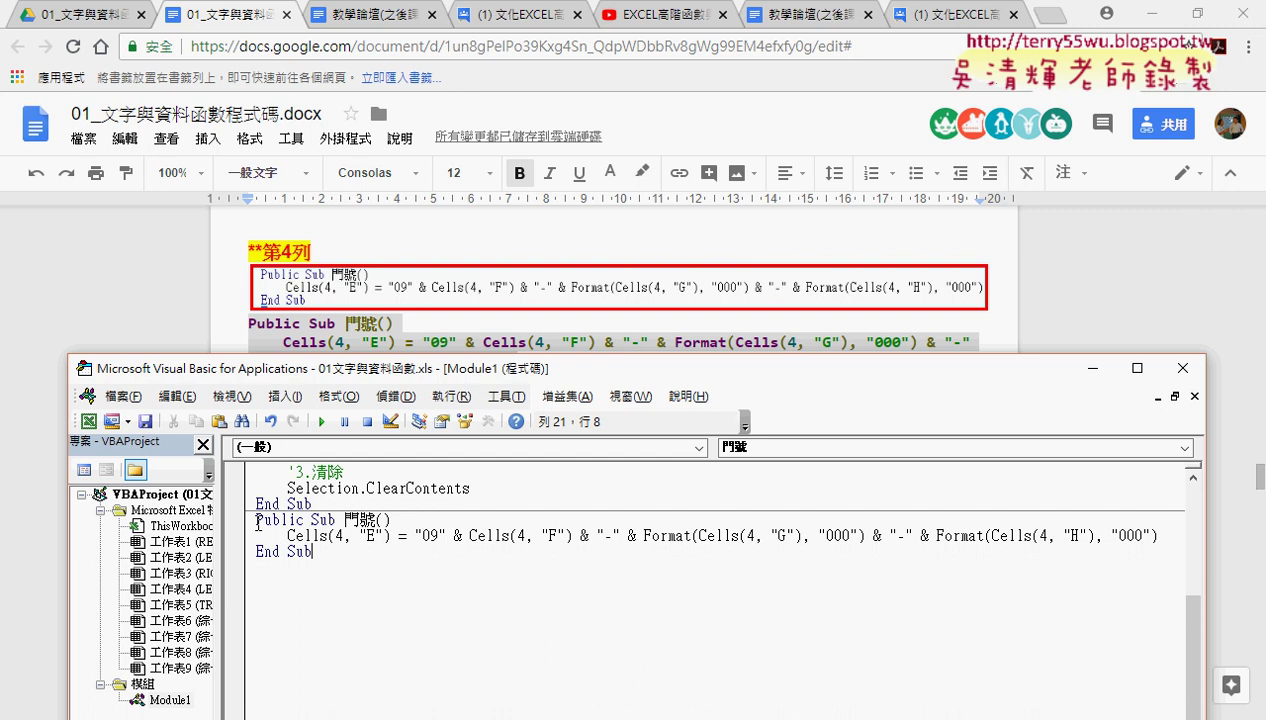
Show the 綜合練習 (VBA) sheet and confirm its records run from row 4 to row 103
{"action": "left_click", "coordinate": [1157, 25]}
{"action": "left_click_drag", "start_coordinate": [611, 374], "coordinate": [991, 156]}
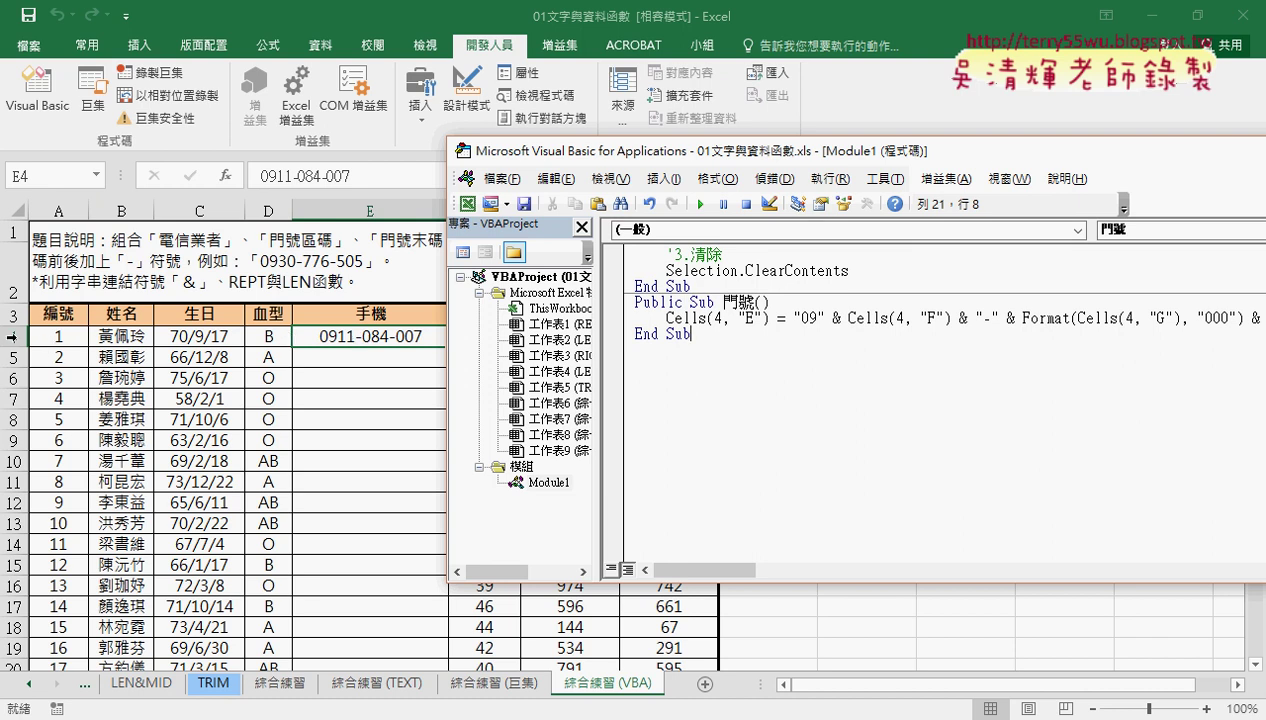
{"action": "left_click", "coordinate": [46, 334]}
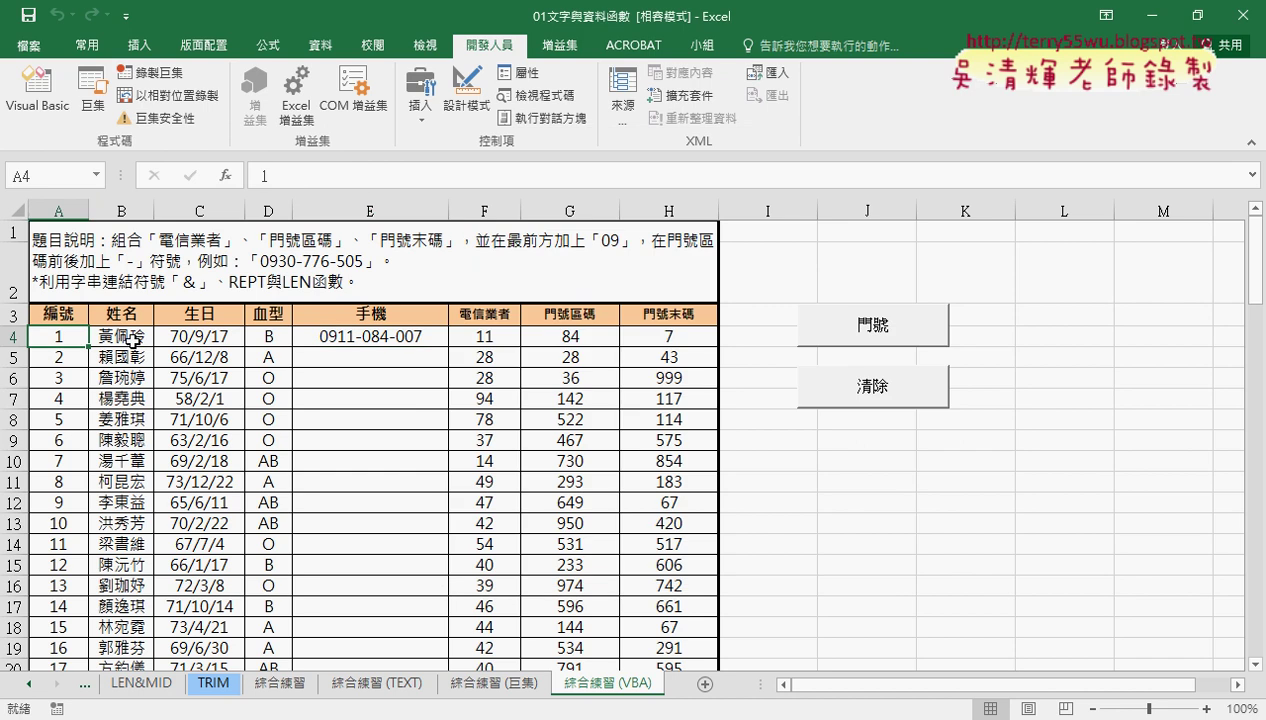
{"action": "key", "text": "ctrl+Down"}
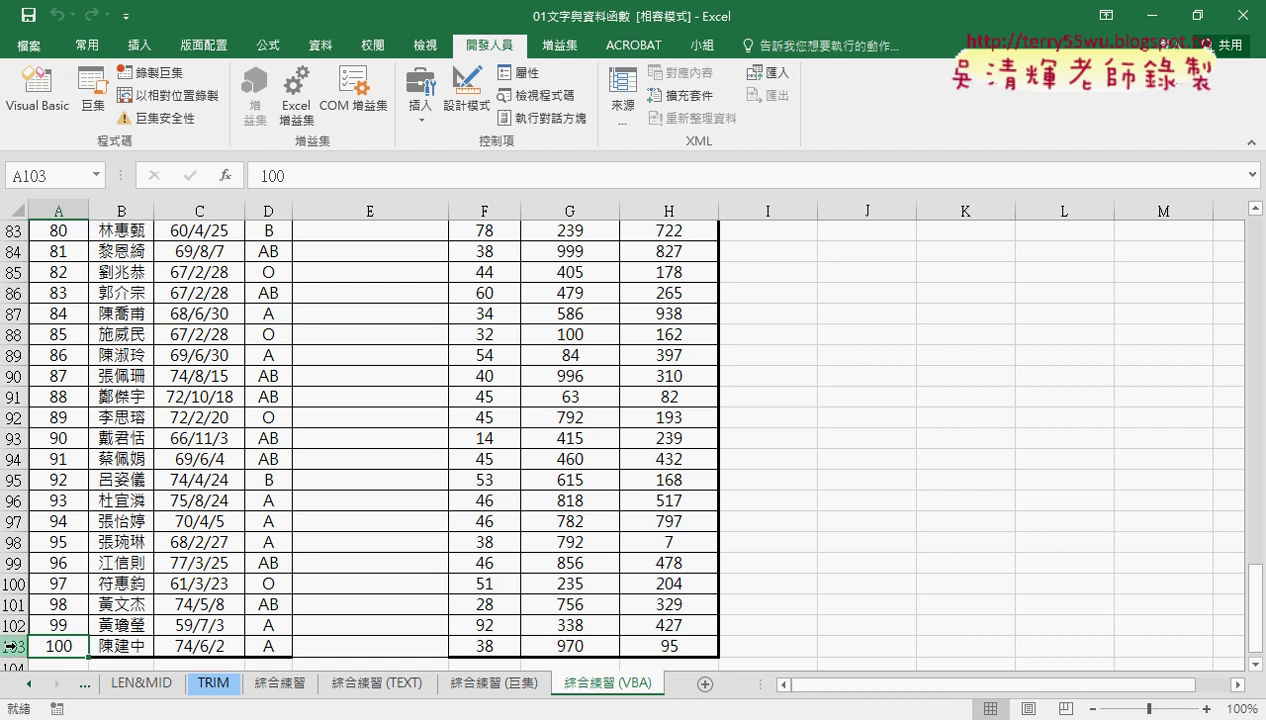
{"action": "key", "text": "ctrl+Up"}
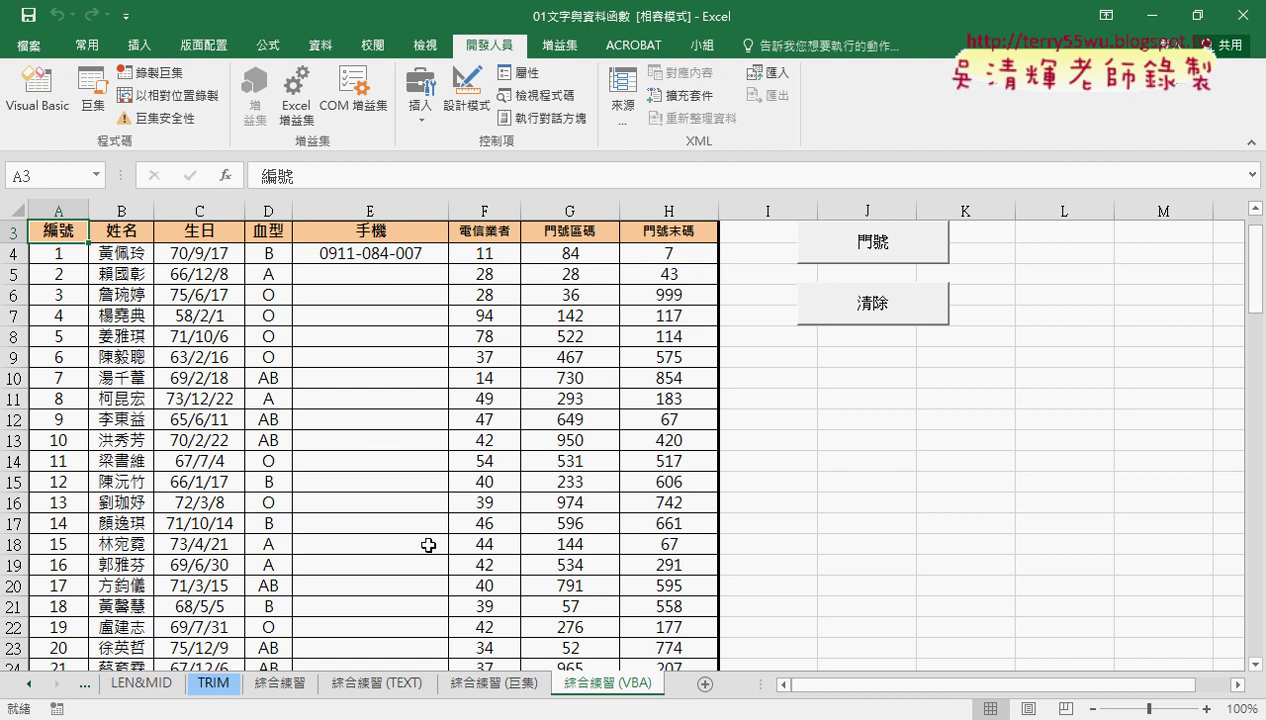
Back in the VBA editor, insert a blank line after Public Sub 門號(), above Cells(4, "E")
{"action": "key", "text": "alt+F11"}
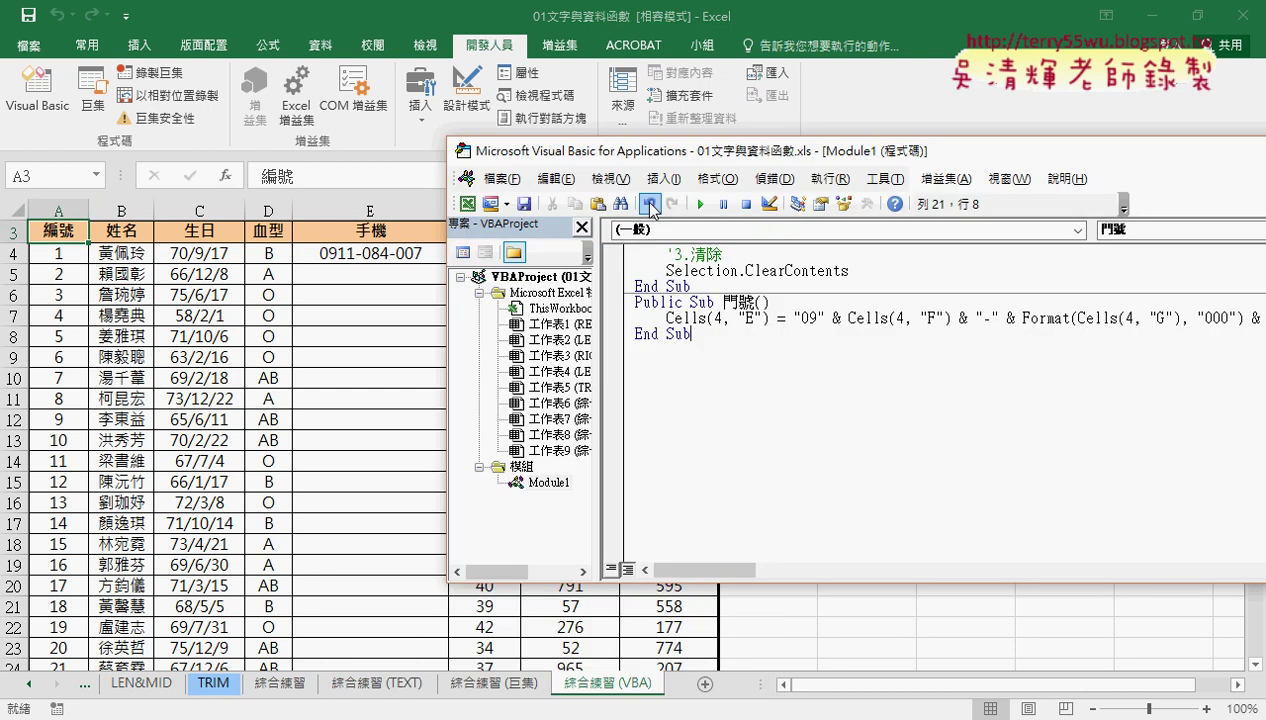
{"action": "left_click_drag", "start_coordinate": [655, 150], "coordinate": [200, 133]}
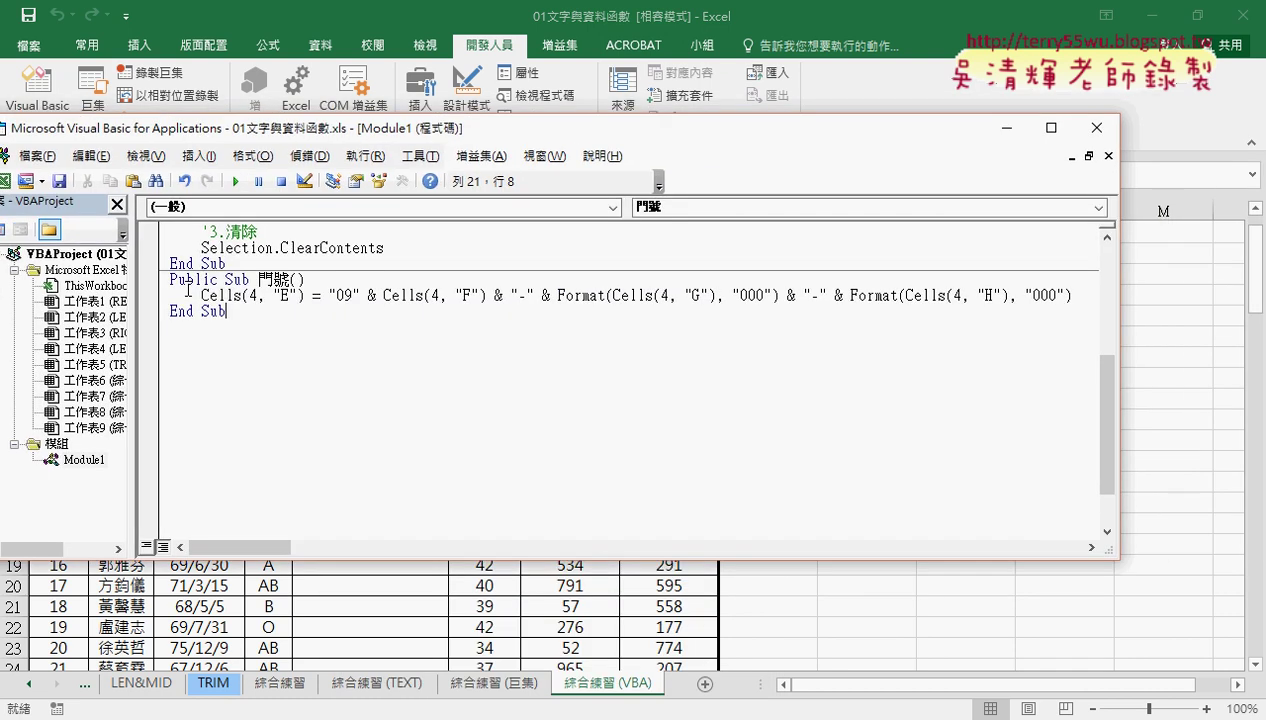
{"action": "left_click", "coordinate": [160, 304]}
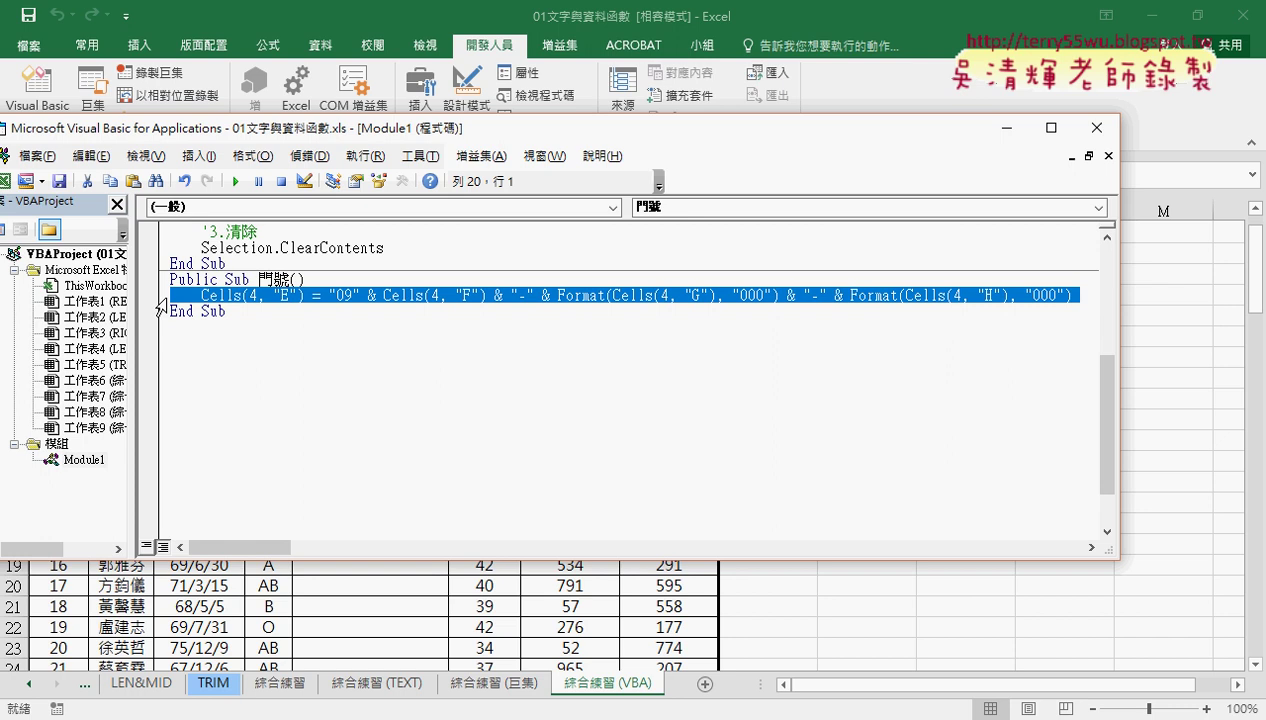
{"action": "left_click", "coordinate": [258, 296]}
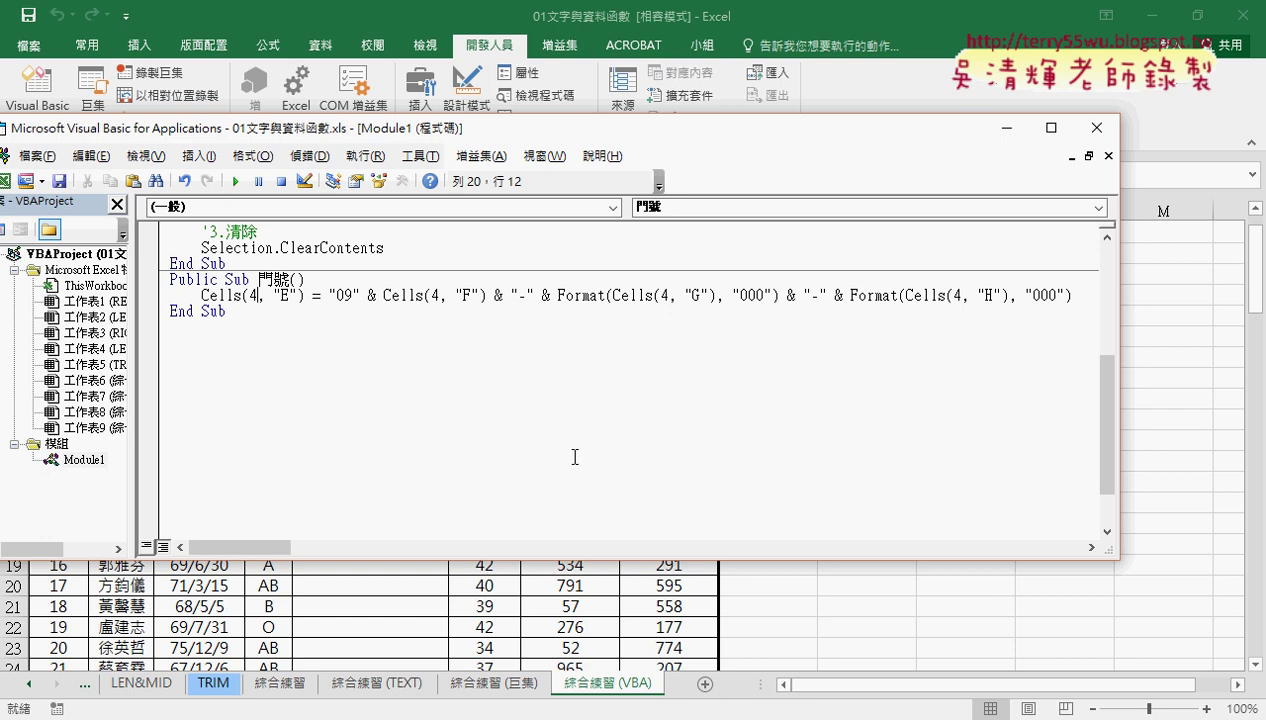
{"action": "left_click", "coordinate": [352, 279]}
{"action": "key", "text": "Return"}
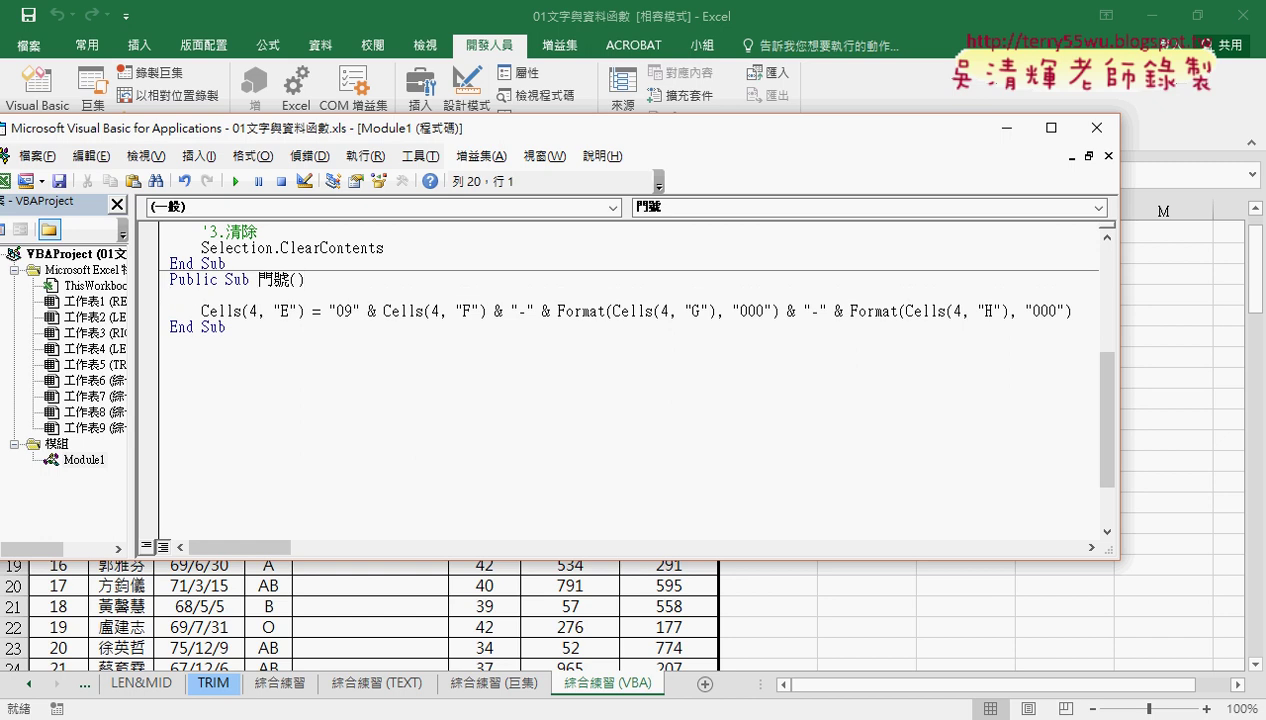
Indent the new blank line under Public Sub 門號() with a Tab
{"action": "key", "text": "Tab"}
Type the loop header For i = 4 To 103 and a closing Next line
{"action": "type", "text": "fo"}
{"action": "type", "text": "r "}
{"action": "type", "text": "i"}
{"action": "type", "text": "=4"}
{"action": "type", "text": " to "}
{"action": "type", "text": "103"}
{"action": "key", "text": "Return"}
{"action": "key", "text": "Return"}
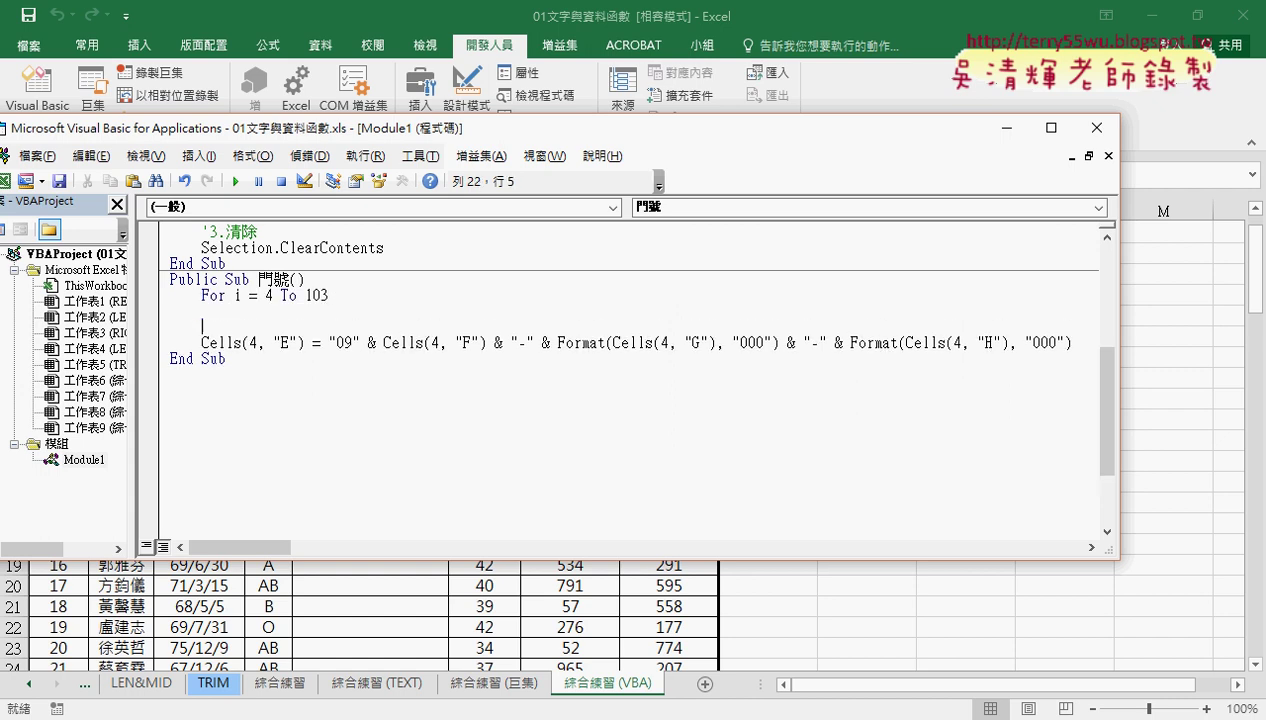
{"action": "type", "text": "n"}
{"action": "type", "text": "ext"}
{"action": "key", "text": "Up"}
Highlight the loop counter i and its range 4 To 103 to explain them
{"action": "double_click", "coordinate": [268, 296]}
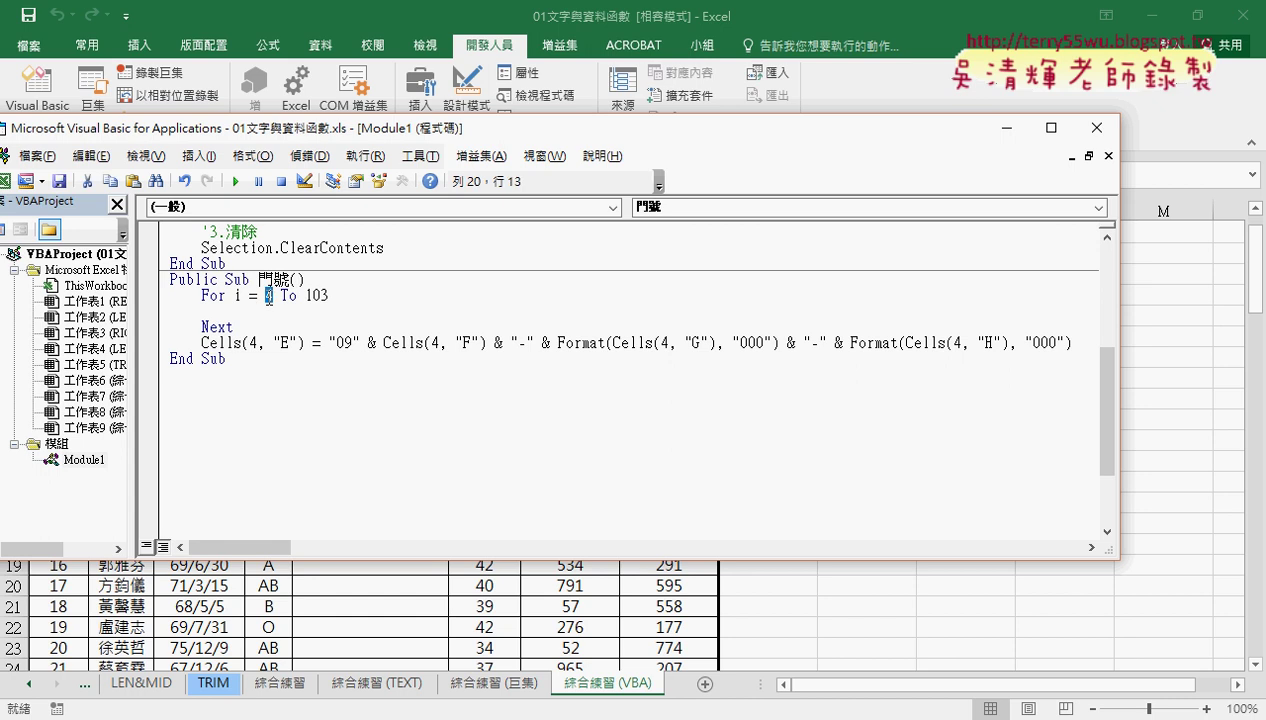
{"action": "double_click", "coordinate": [237, 296]}
{"action": "double_click", "coordinate": [268, 296]}
{"action": "left_click_drag", "start_coordinate": [235, 296], "coordinate": [243, 296]}
{"action": "left_click_drag", "start_coordinate": [329, 296], "coordinate": [265, 296]}
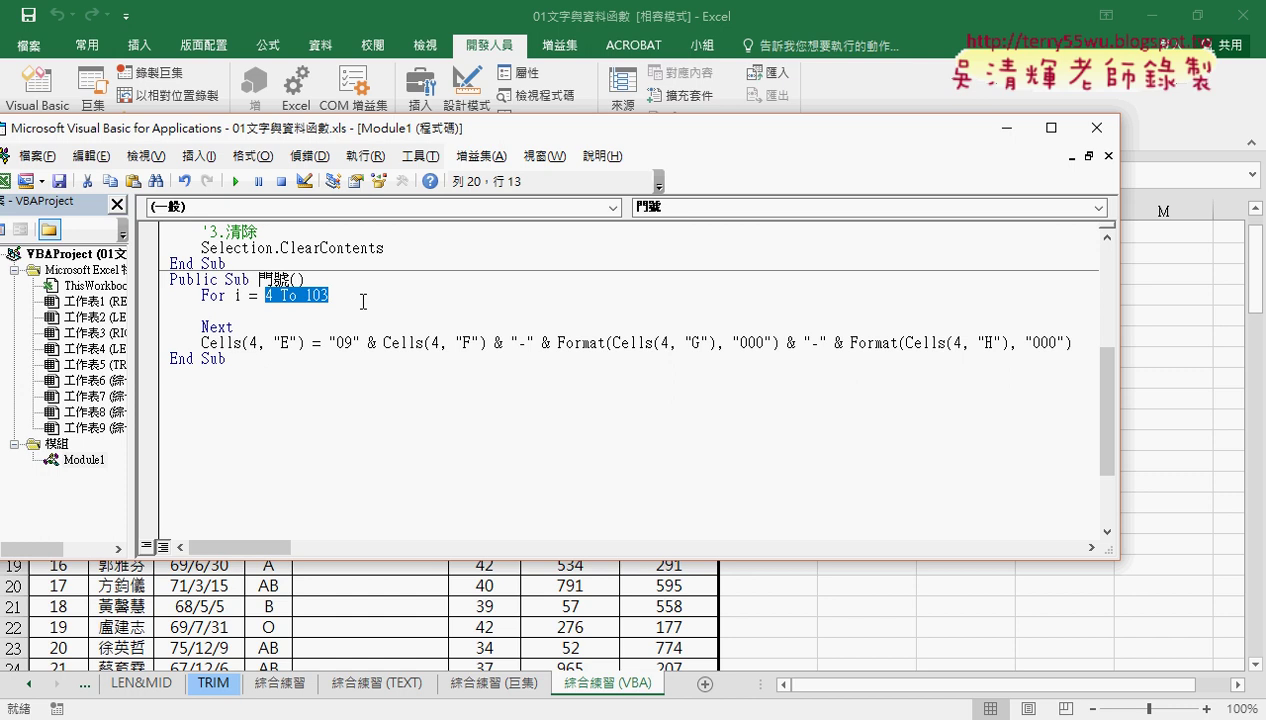
Move the Cells(4, "E") statement into the loop, delete the blank line above Next, and indent it
{"action": "left_click", "coordinate": [157, 345]}
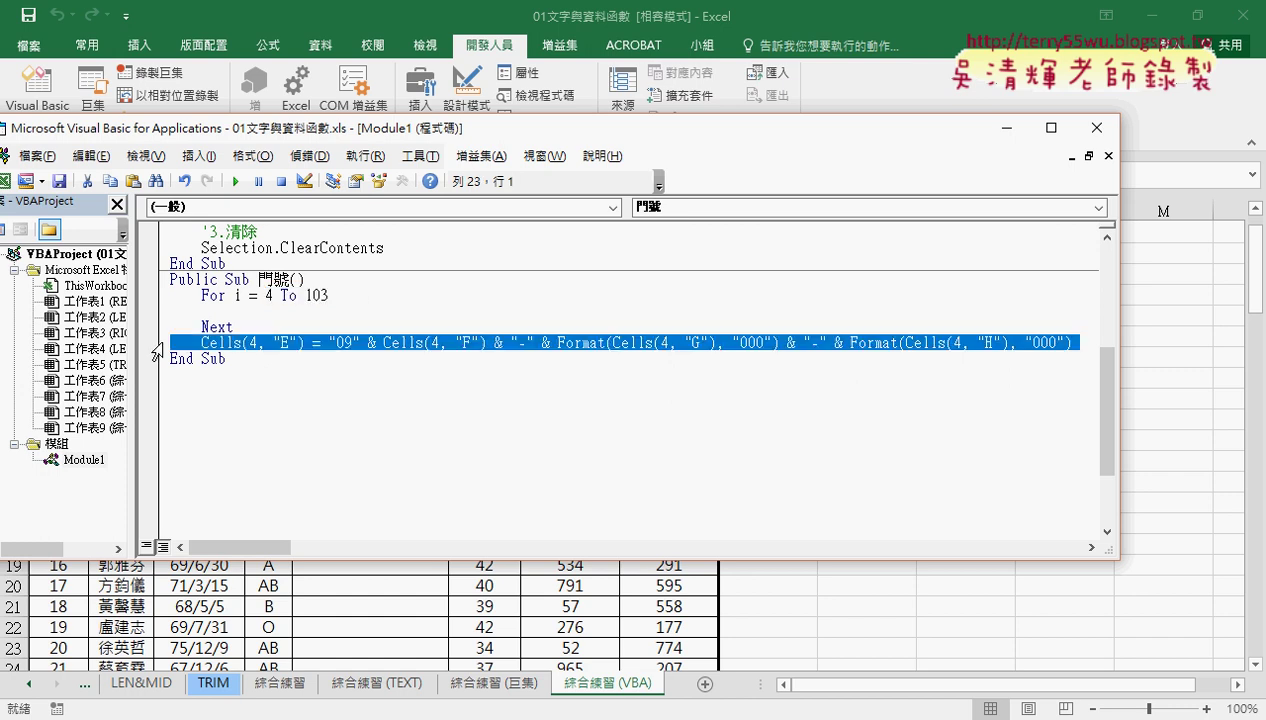
{"action": "left_click_drag", "start_coordinate": [182, 342], "coordinate": [172, 316]}
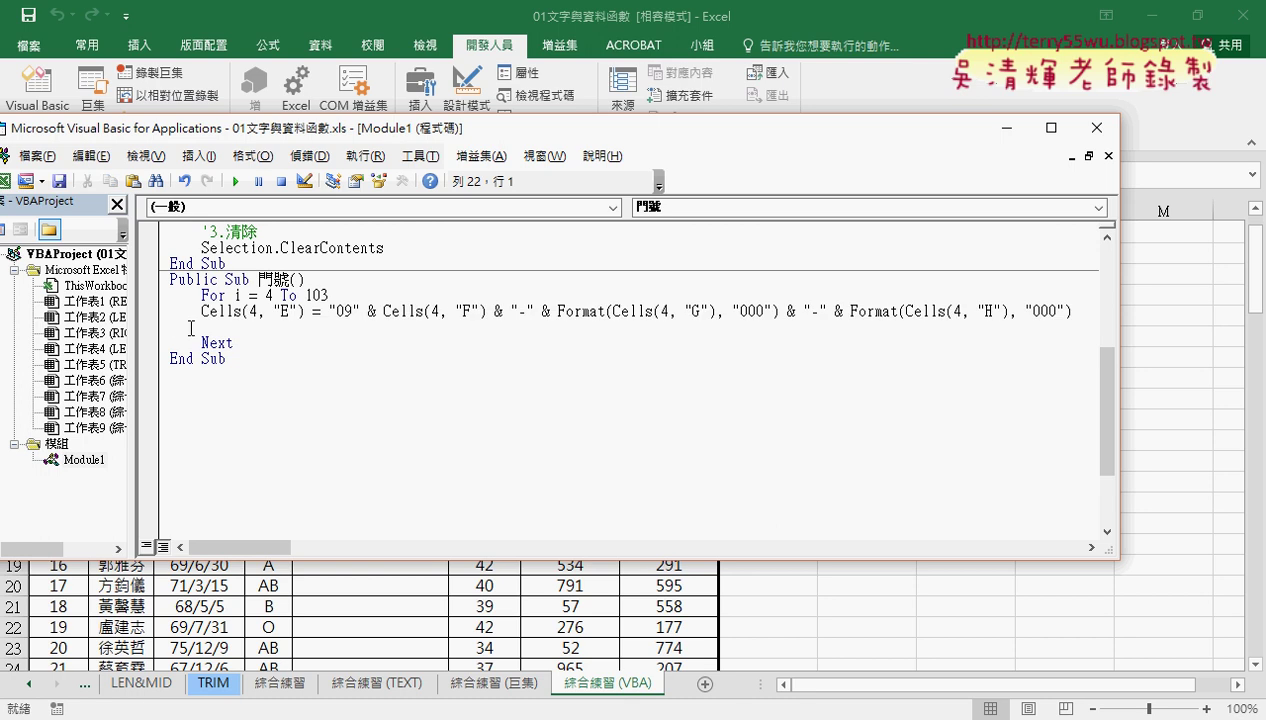
{"action": "left_click_drag", "start_coordinate": [190, 328], "coordinate": [139, 326]}
{"action": "key", "text": "Delete"}
{"action": "key", "text": "Delete"}
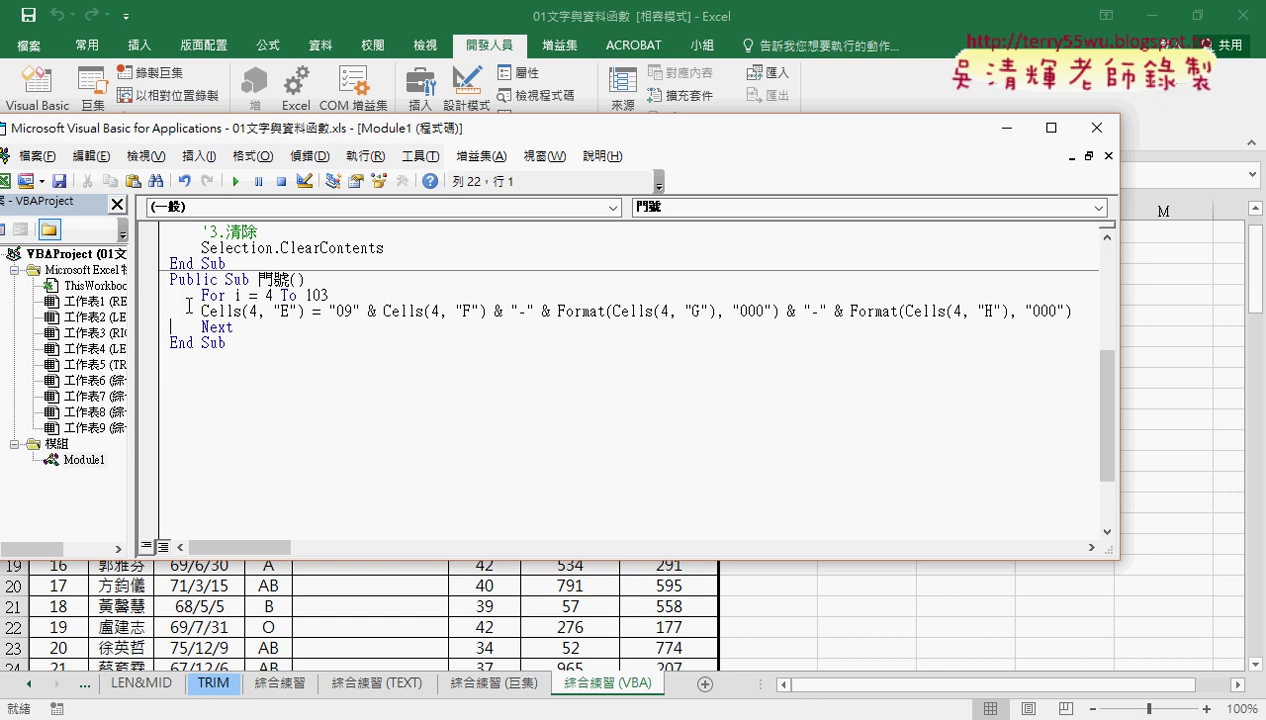
{"action": "left_click", "coordinate": [217, 328]}
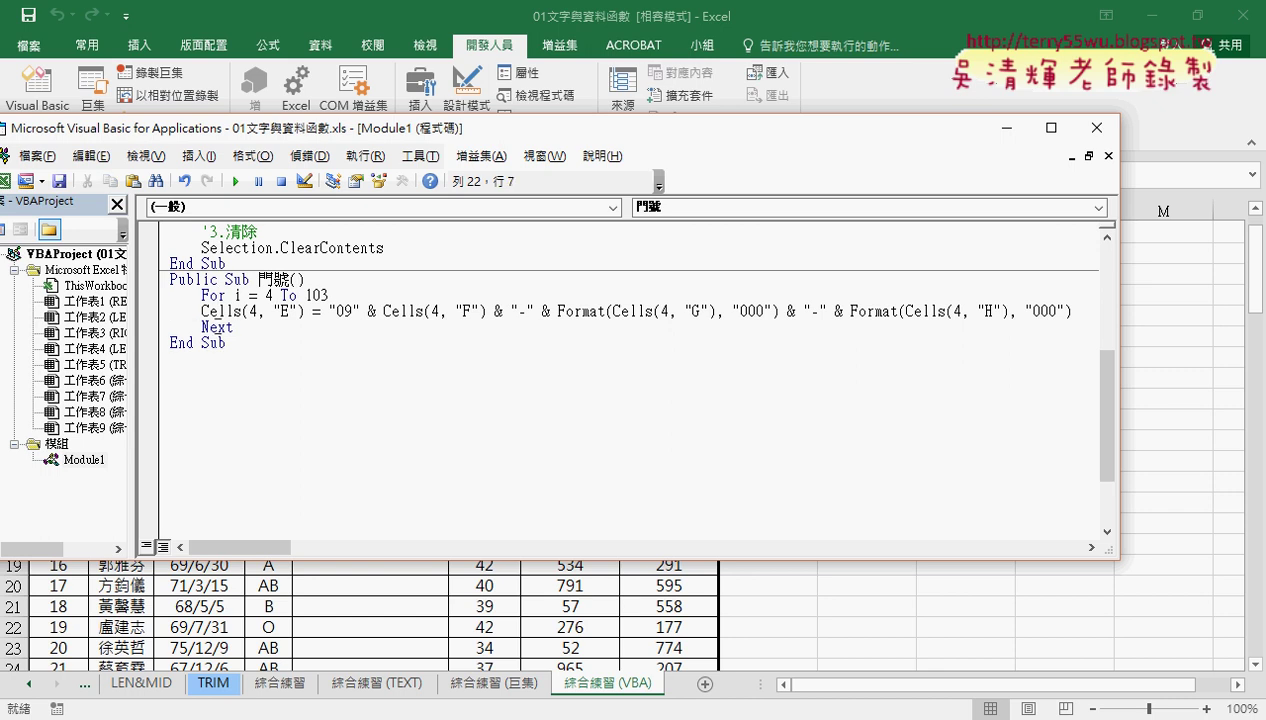
{"action": "left_click", "coordinate": [202, 311]}
{"action": "key", "text": "Tab"}
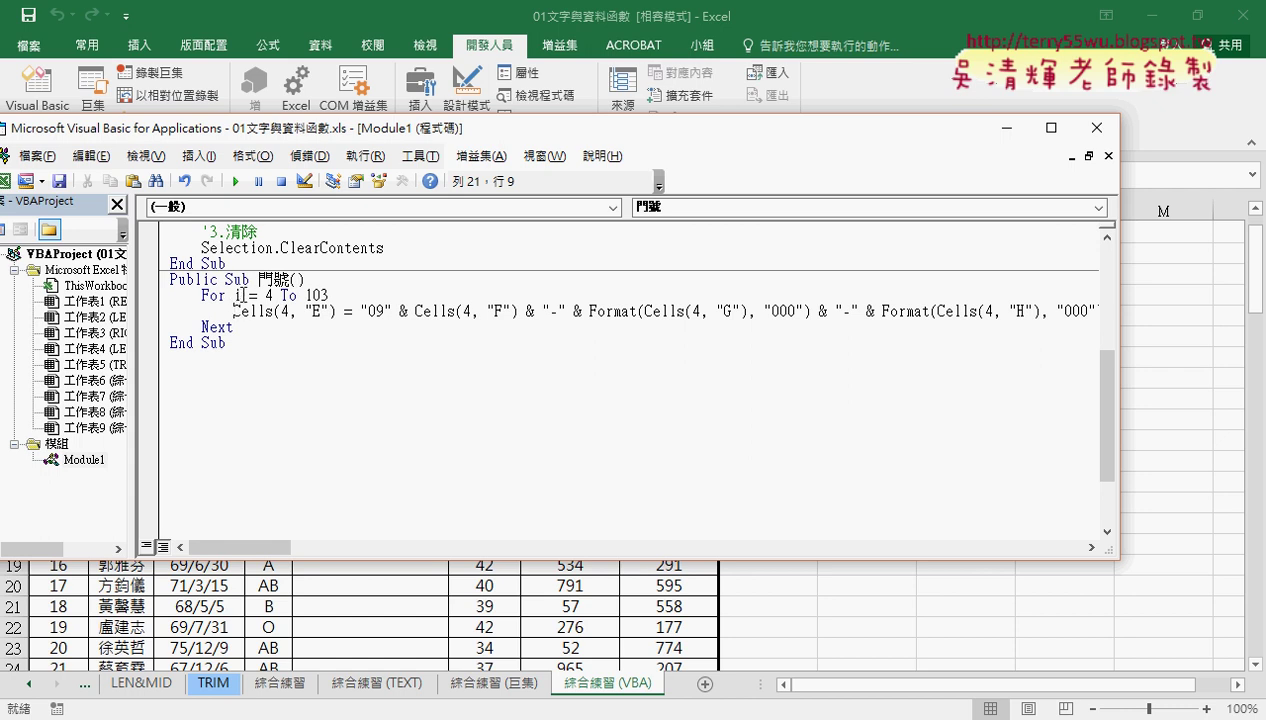
Replace row 4 with i in Cells(4, "E"), Cells(4, "F"), Cells(4, "G") and Cells(4, "H")
{"action": "left_click", "coordinate": [241, 295]}
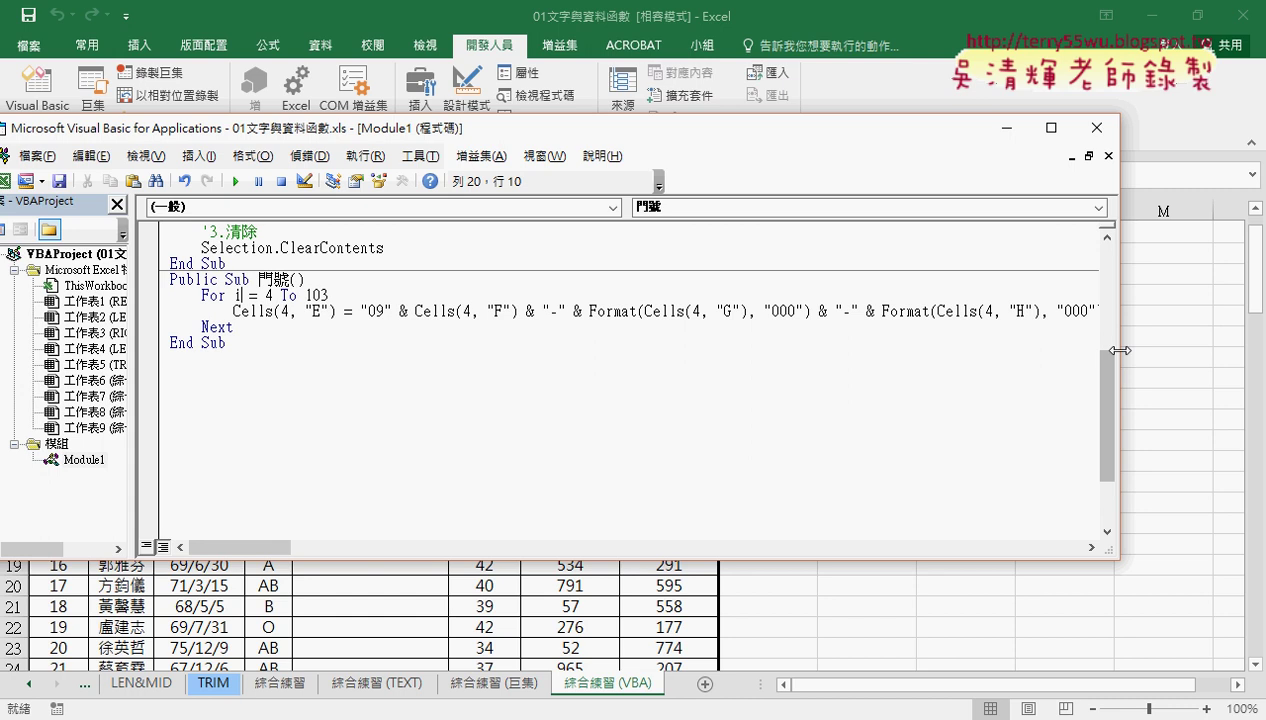
{"action": "left_click_drag", "start_coordinate": [1120, 350], "coordinate": [1195, 350]}
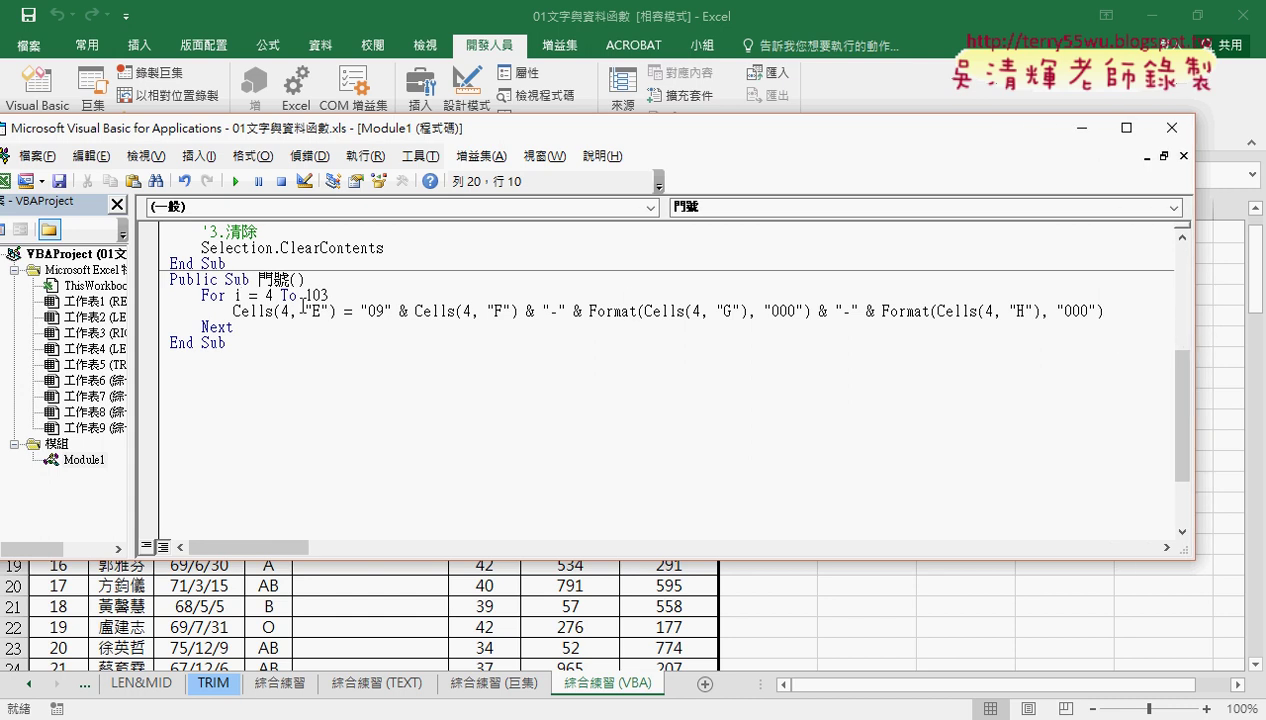
{"action": "double_click", "coordinate": [284, 311]}
{"action": "type", "text": "i"}
{"action": "double_click", "coordinate": [466, 311]}
{"action": "type", "text": "i"}
{"action": "double_click", "coordinate": [696, 311]}
{"action": "type", "text": "i"}
{"action": "left_click", "coordinate": [993, 311]}
{"action": "double_click", "coordinate": [989, 312]}
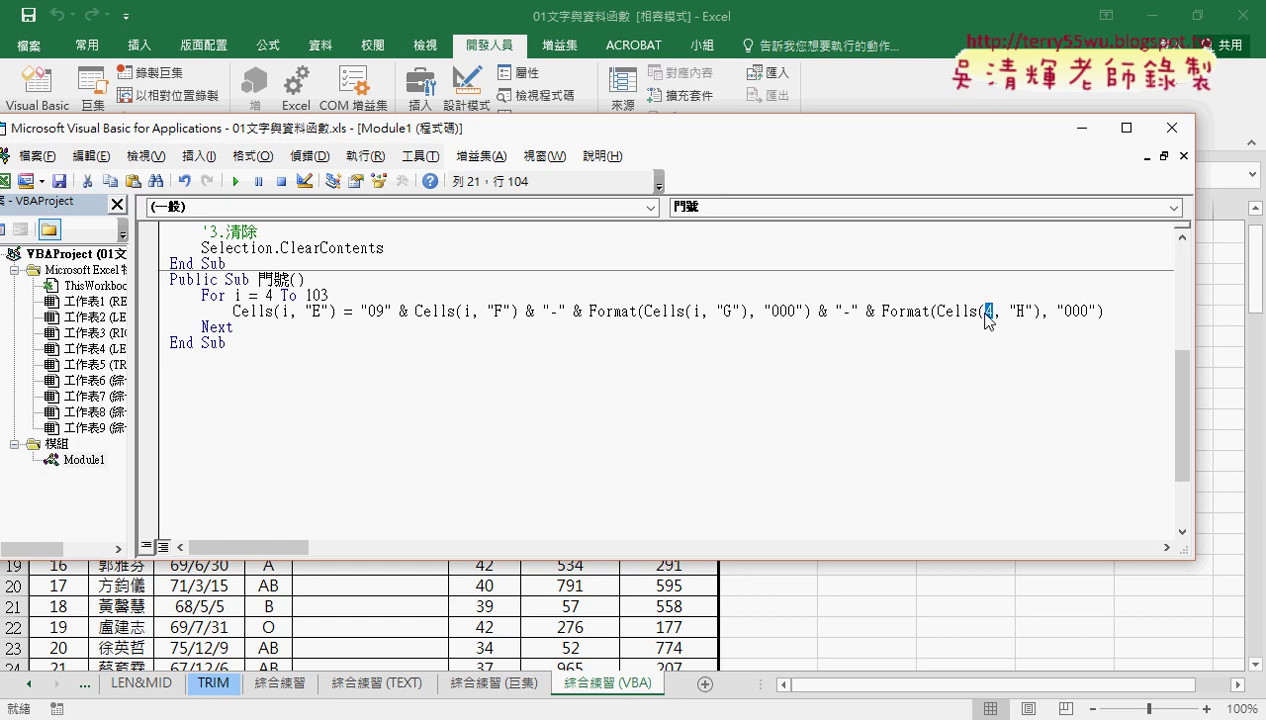
{"action": "type", "text": "i"}
{"action": "left_click_drag", "start_coordinate": [520, 127], "coordinate": [965, 131]}
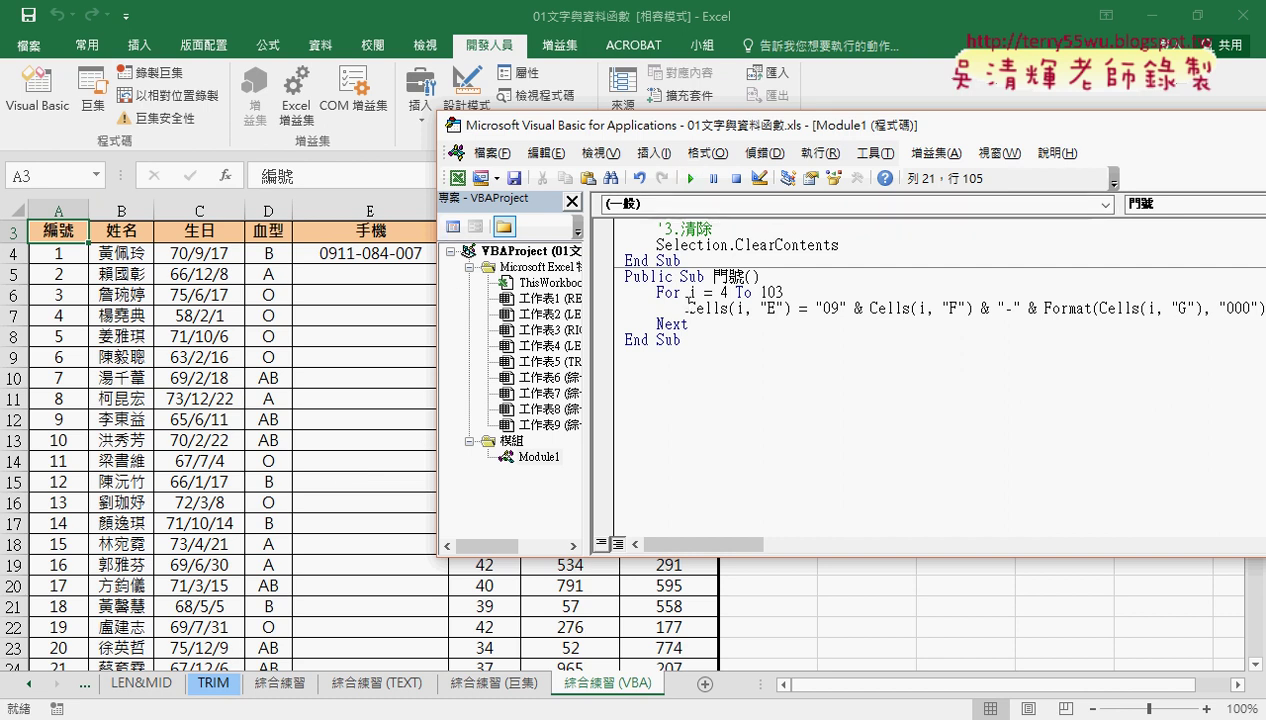
Clear the sample phone number from E4, then open the VBA editor's Debug menu
{"action": "left_click", "coordinate": [372, 253]}
{"action": "key", "text": "Delete"}
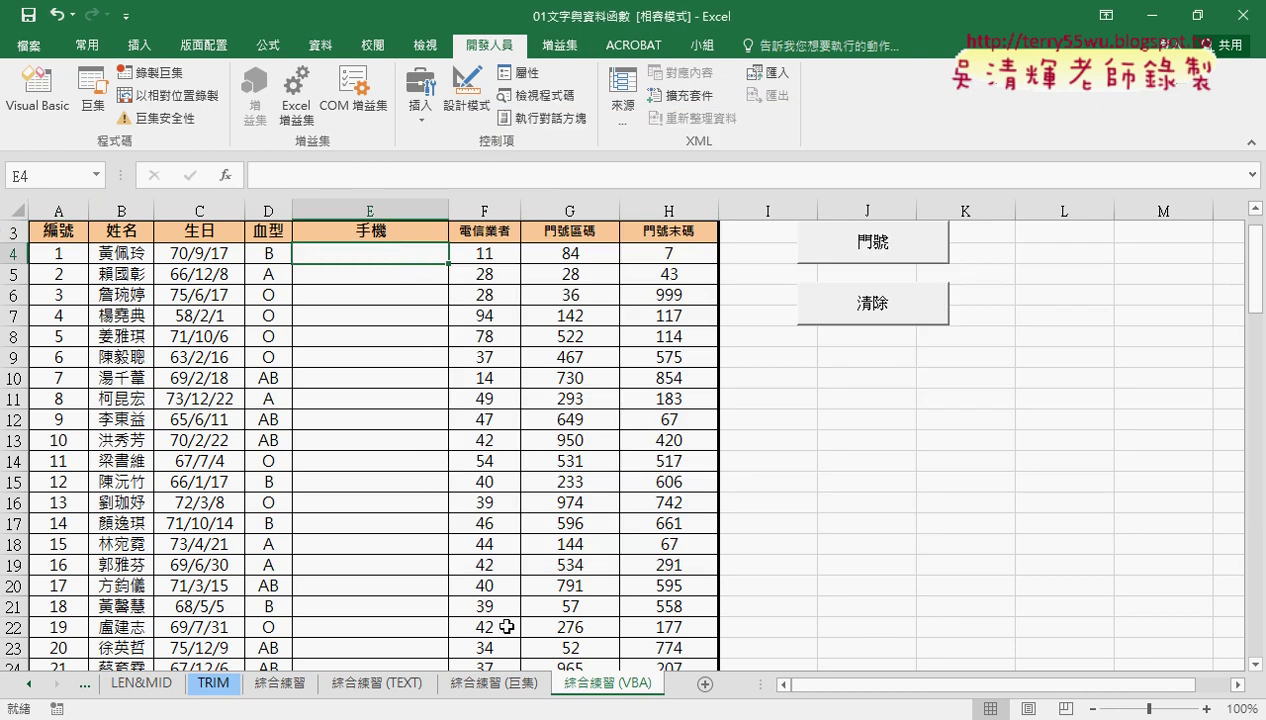
{"action": "left_click", "coordinate": [653, 668]}
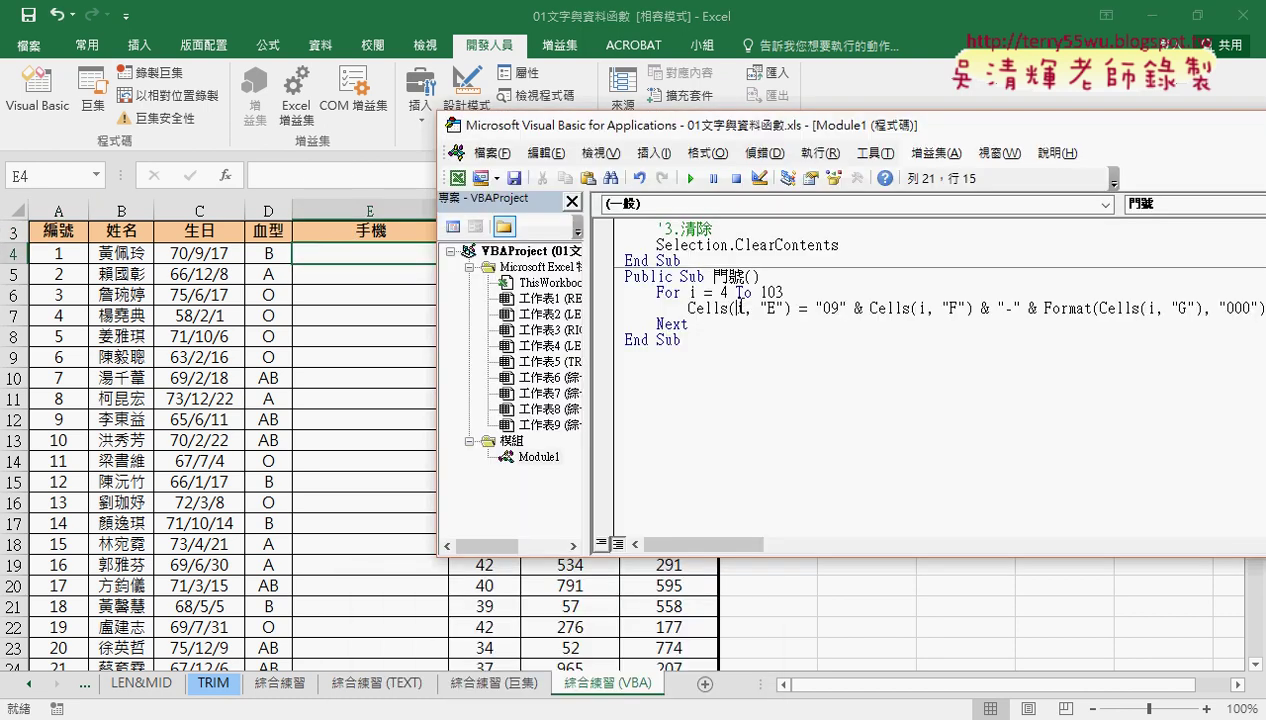
{"action": "left_click", "coordinate": [763, 153]}
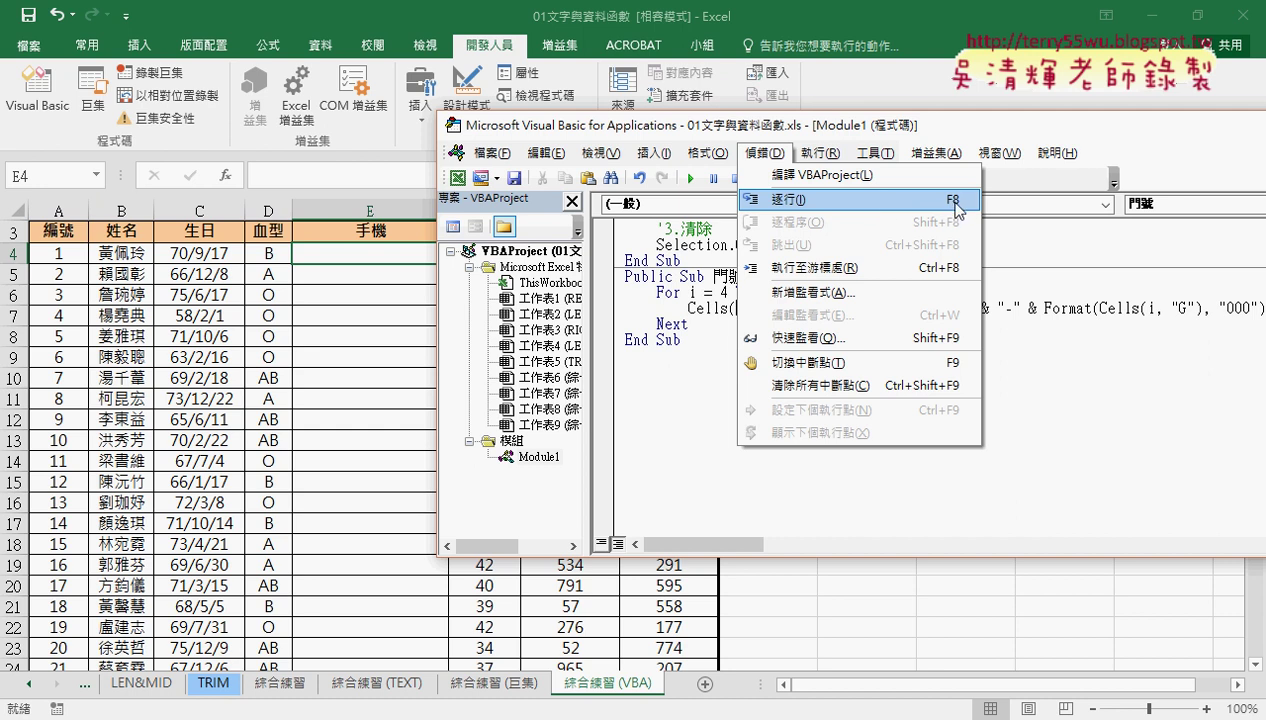
{"action": "key", "text": "Escape"}
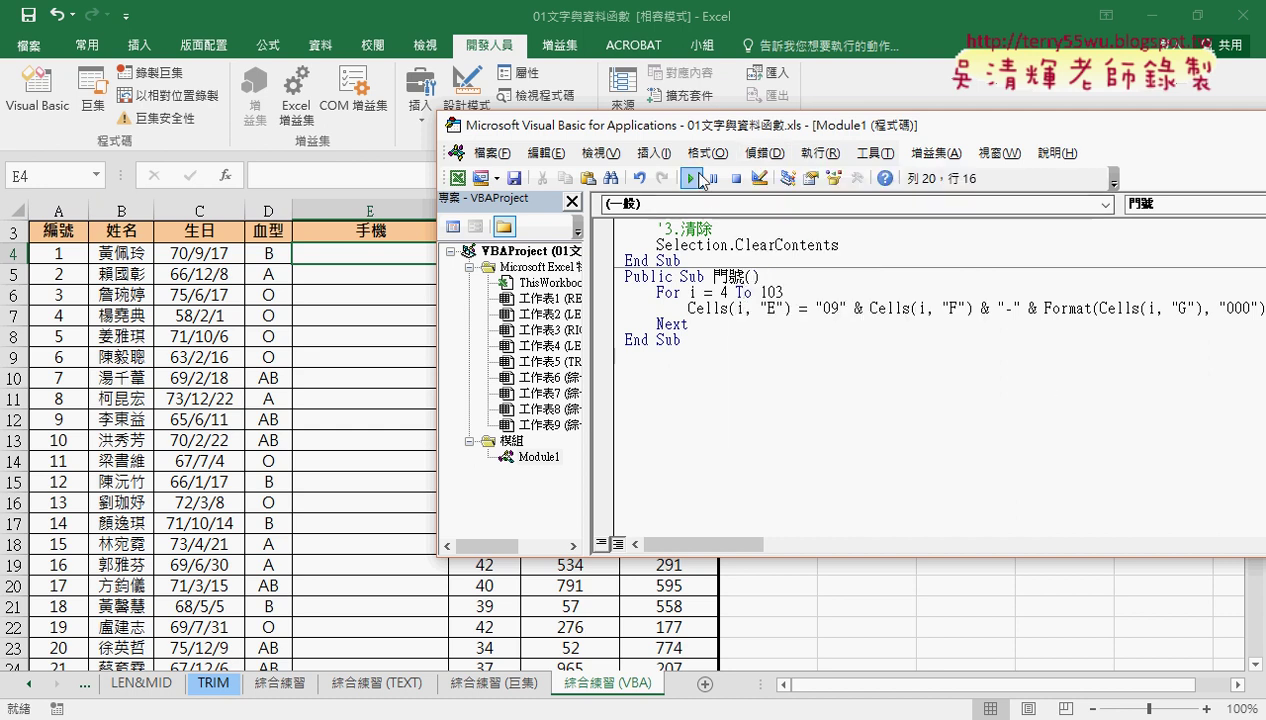
{"action": "left_click", "coordinate": [697, 178]}
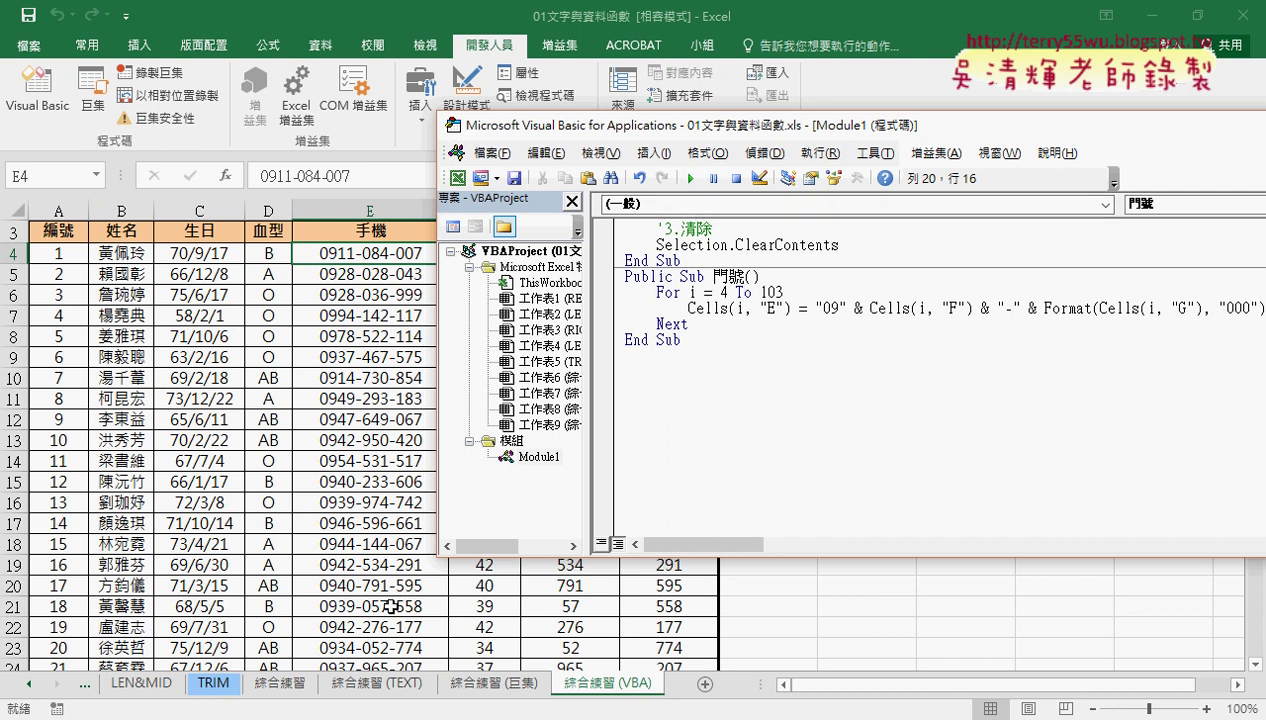
{"action": "left_click", "coordinate": [393, 255]}
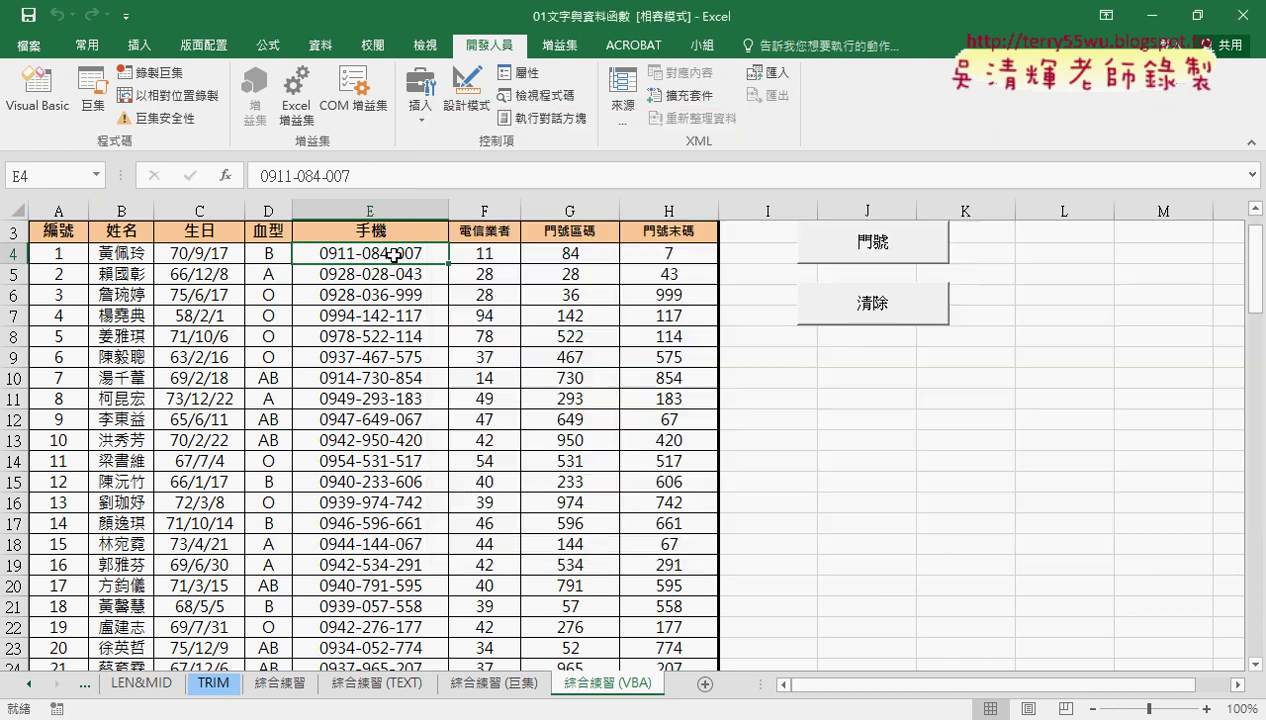
Clear all phone numbers in column E from E4 downward
{"action": "key", "text": "ctrl+shift+Down"}
{"action": "key", "text": "Delete"}
{"action": "key", "text": "ctrl+BackSpace"}
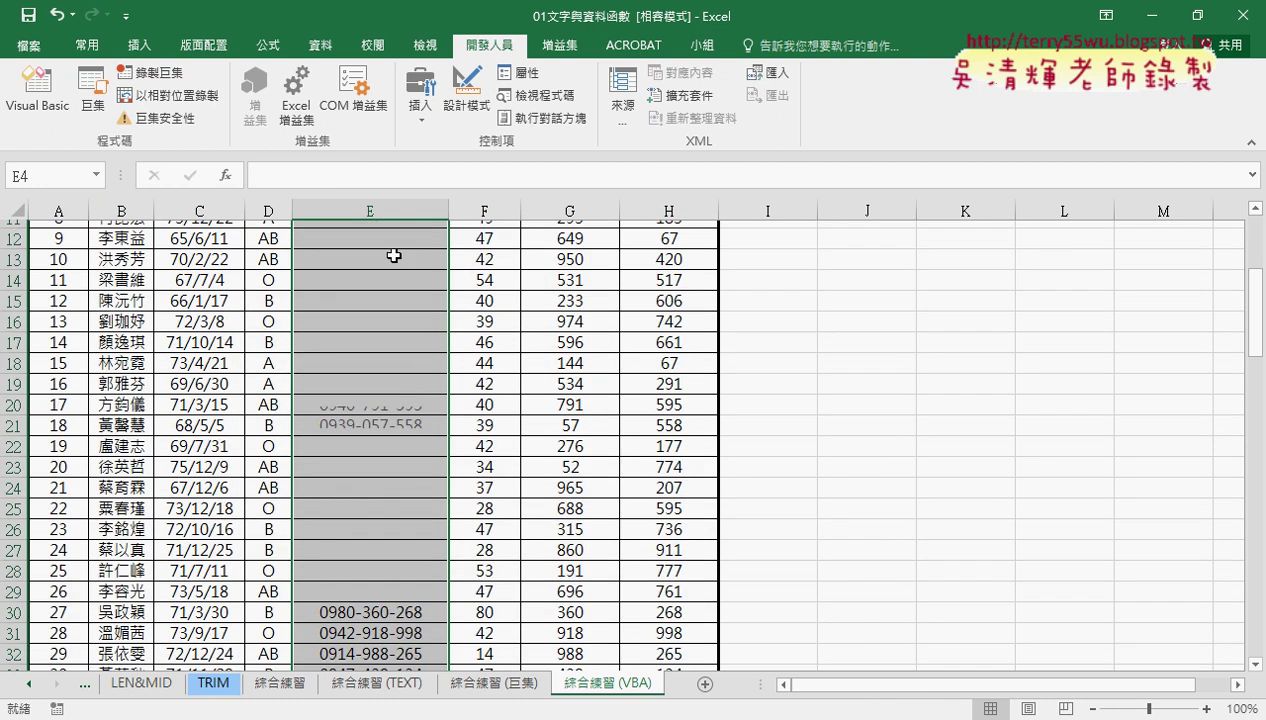
Step through the 門號 macro with F8 until E4–E7 hold phone numbers
{"action": "left_click", "coordinate": [37, 92]}
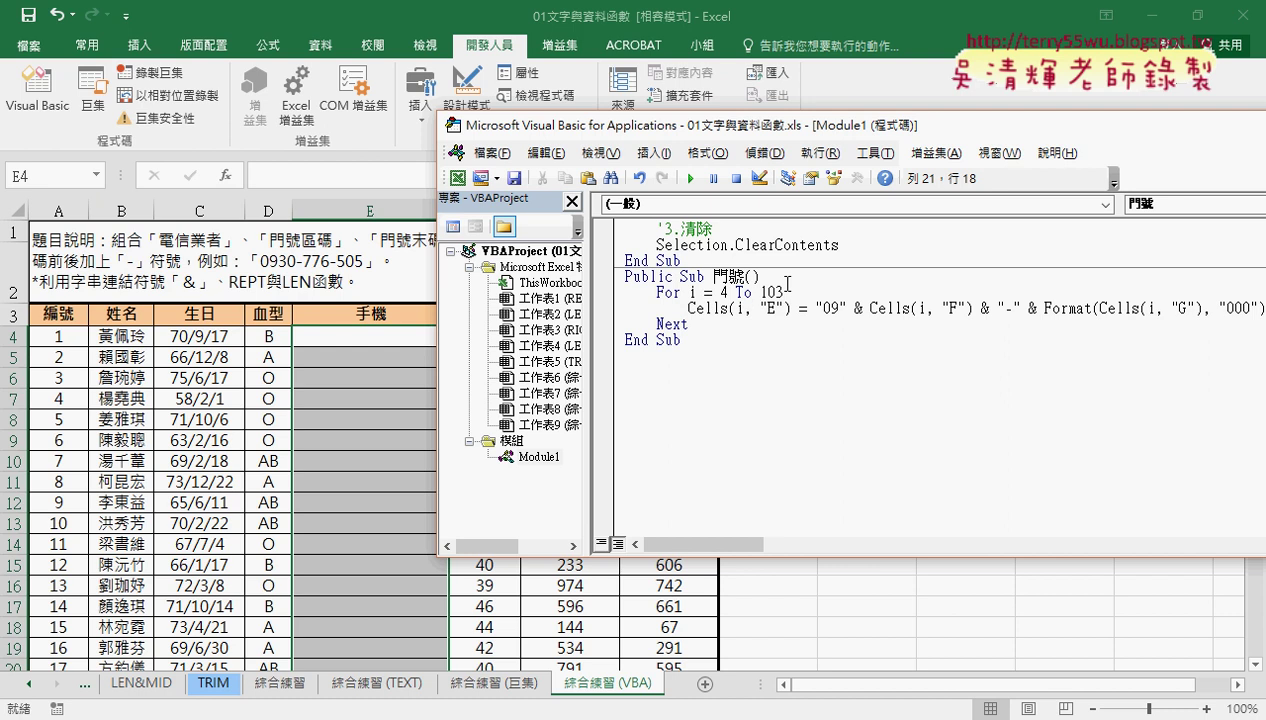
{"action": "key", "text": "F8"}
{"action": "key", "text": "F8"}
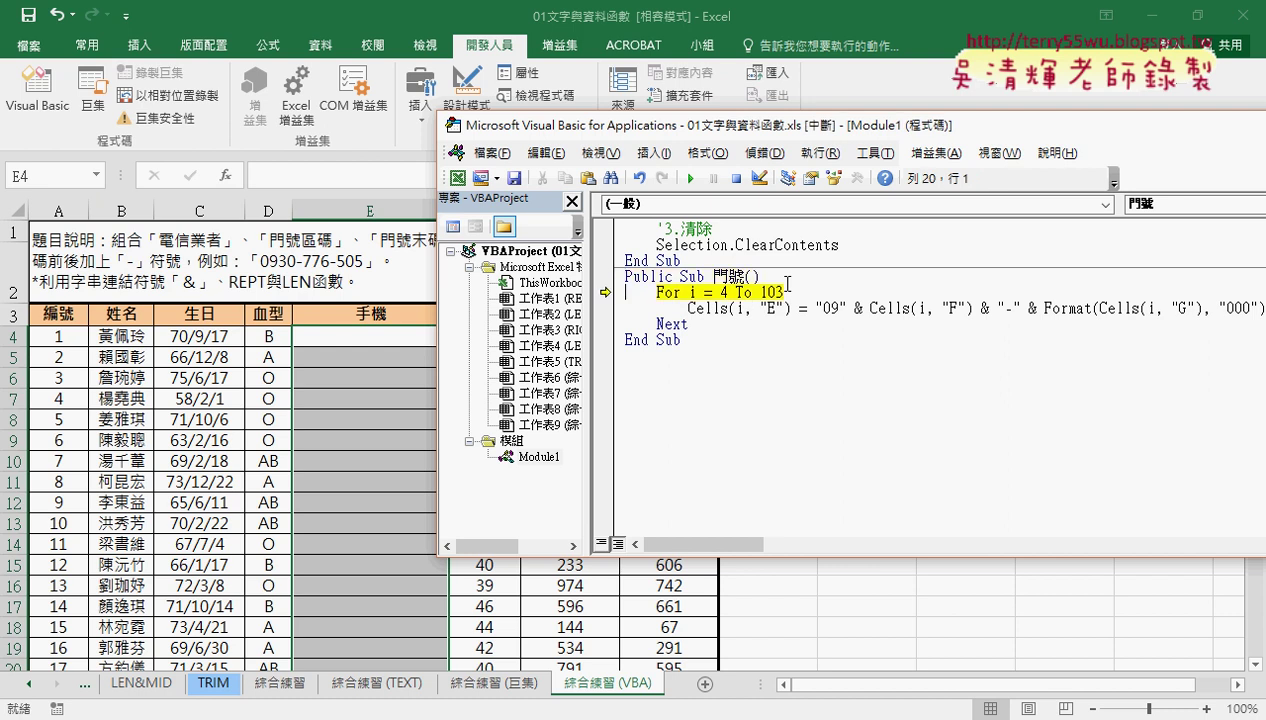
{"action": "key", "text": "F8"}
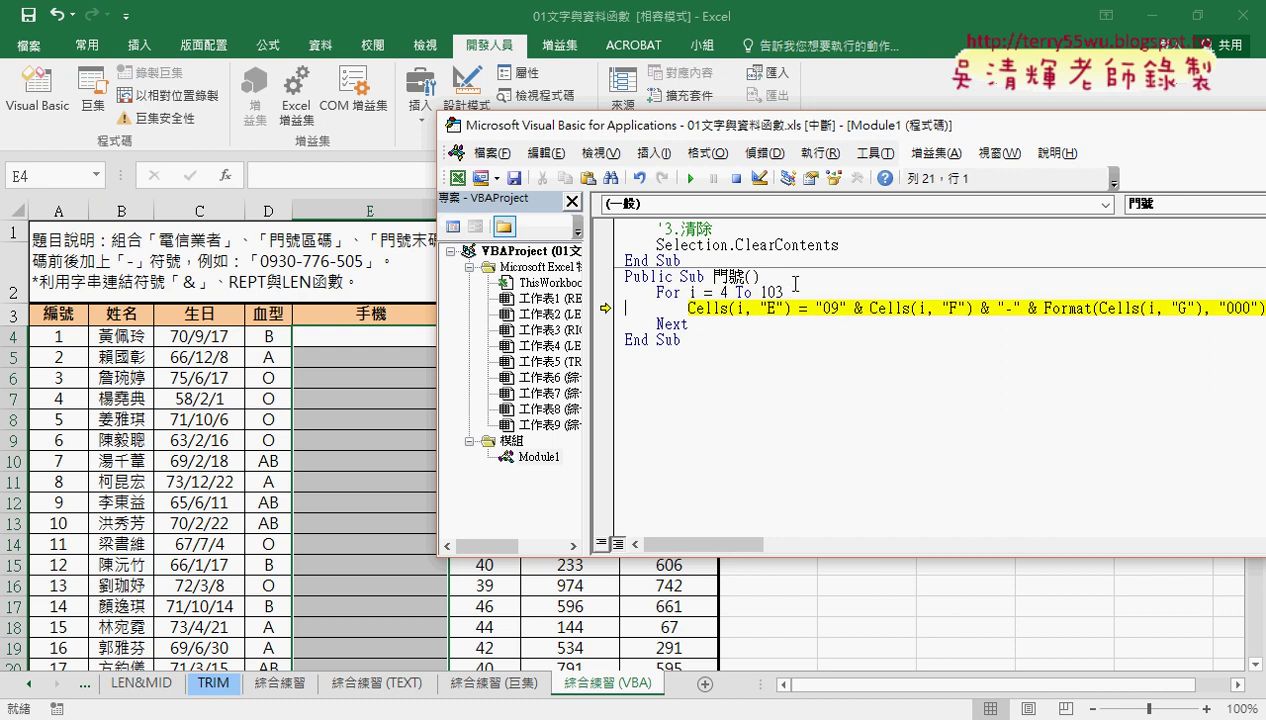
{"action": "mouse_move", "coordinate": [692, 292]}
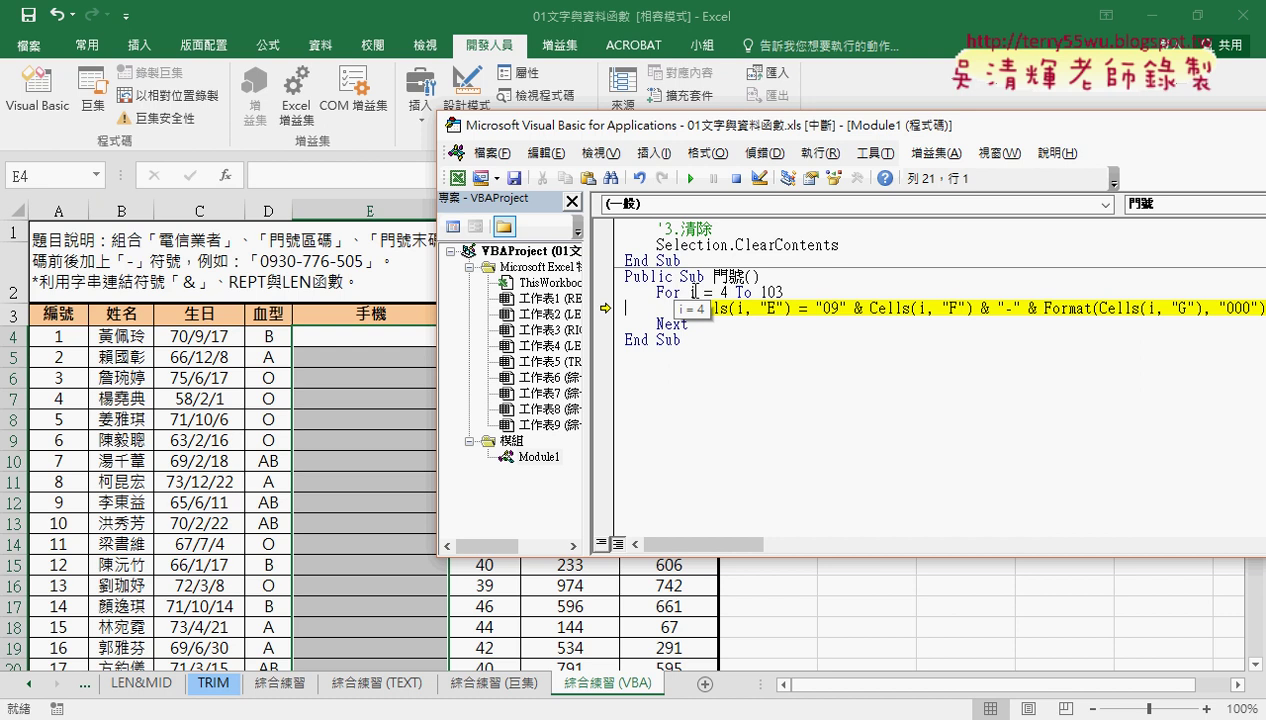
{"action": "key", "text": "F8"}
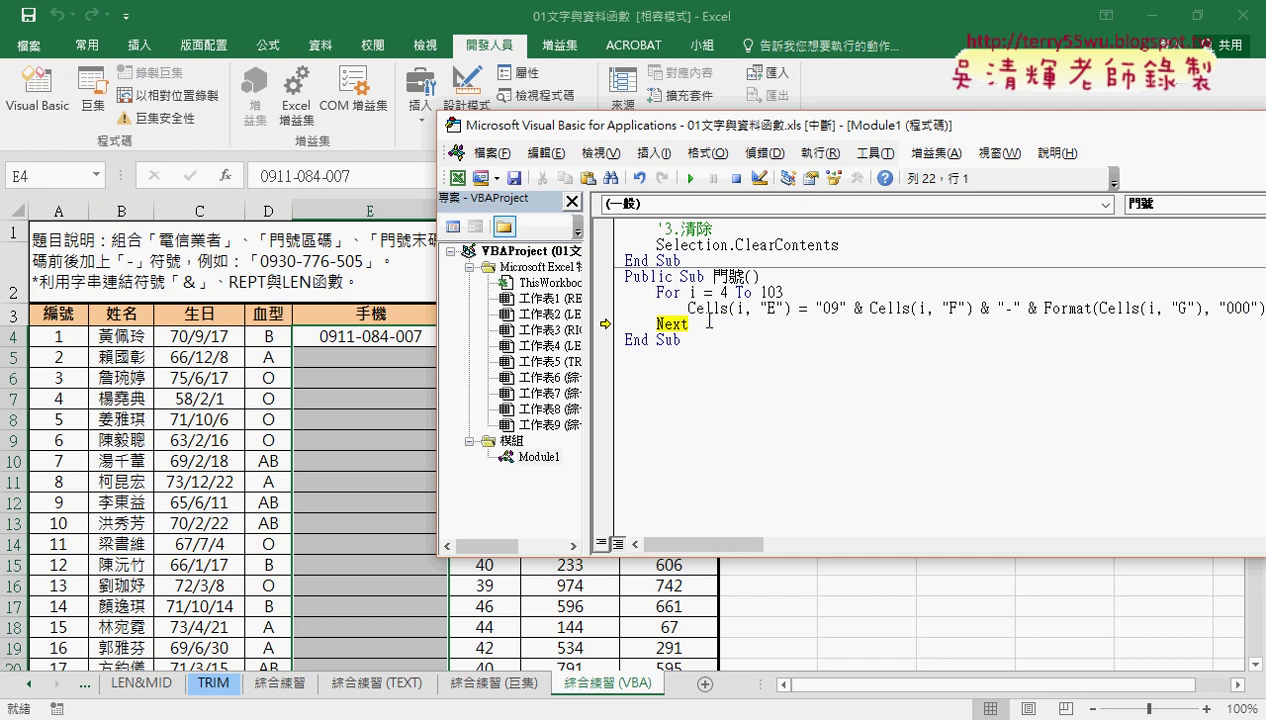
{"action": "key", "text": "F8"}
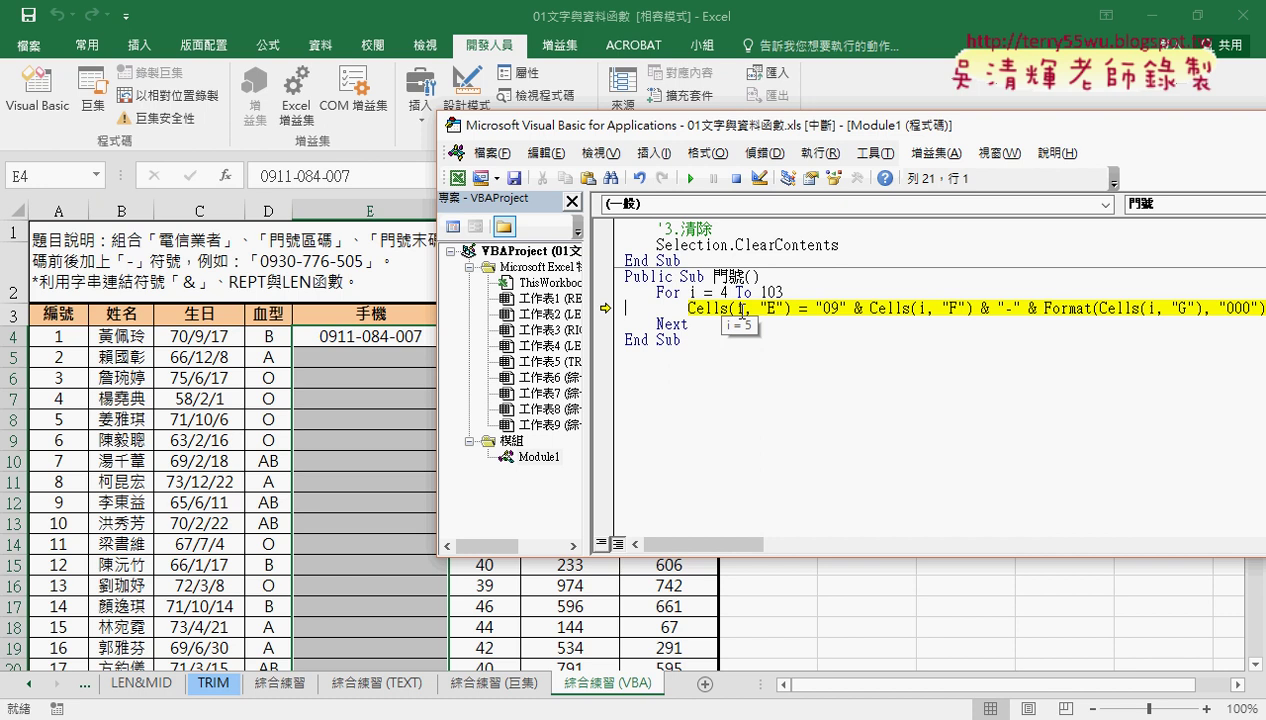
{"action": "key", "text": "F8"}
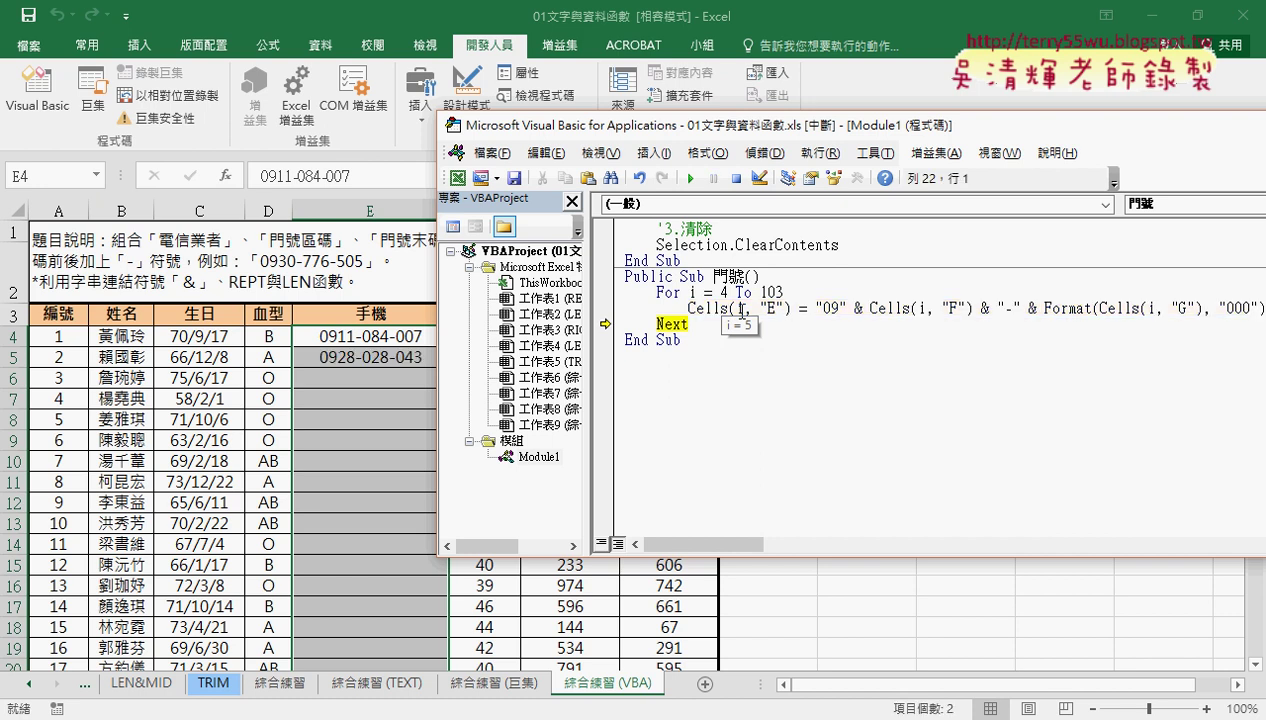
{"action": "key", "text": "F8"}
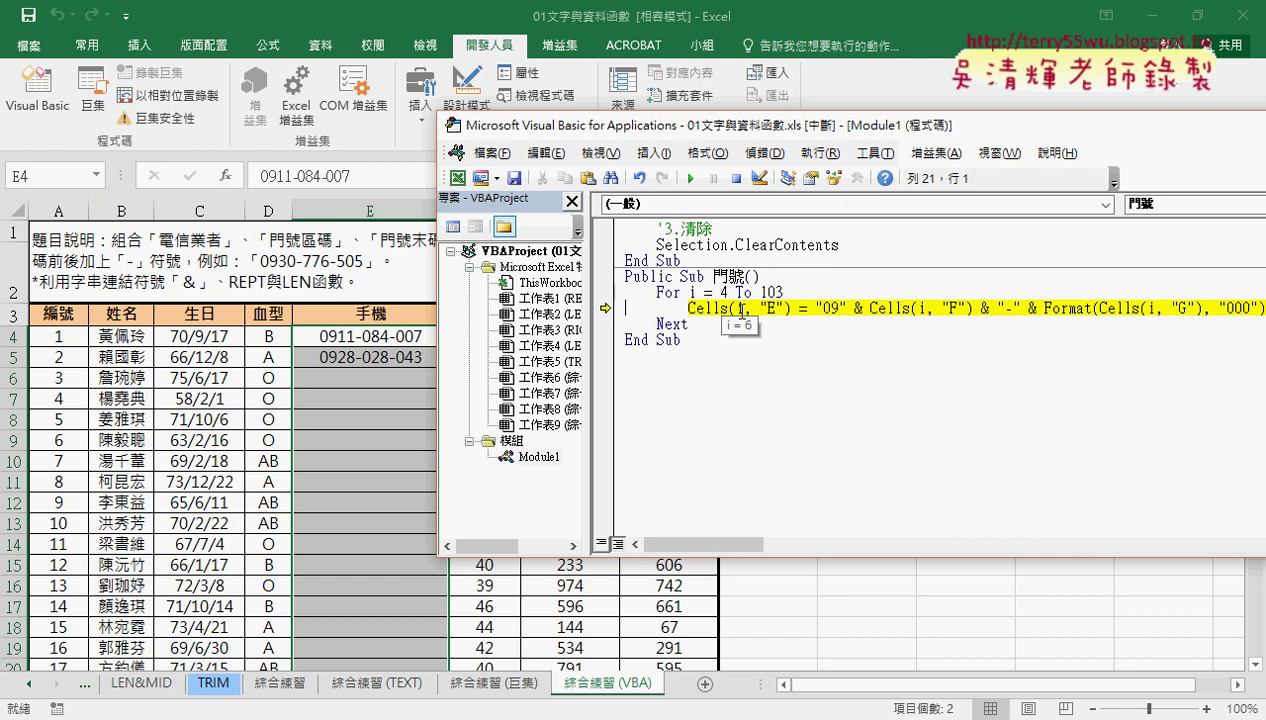
{"action": "key", "text": "F8"}
{"action": "key", "text": "F8"}
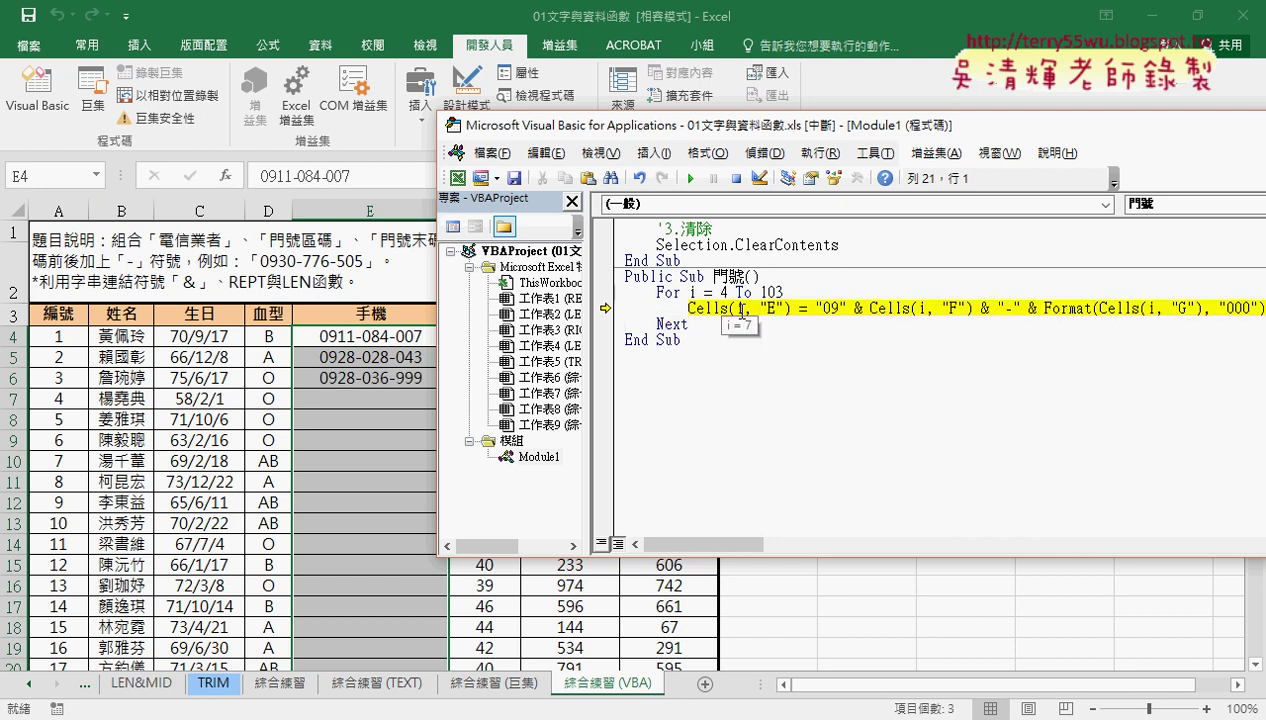
{"action": "key", "text": "F8"}
{"action": "key", "text": "F8"}
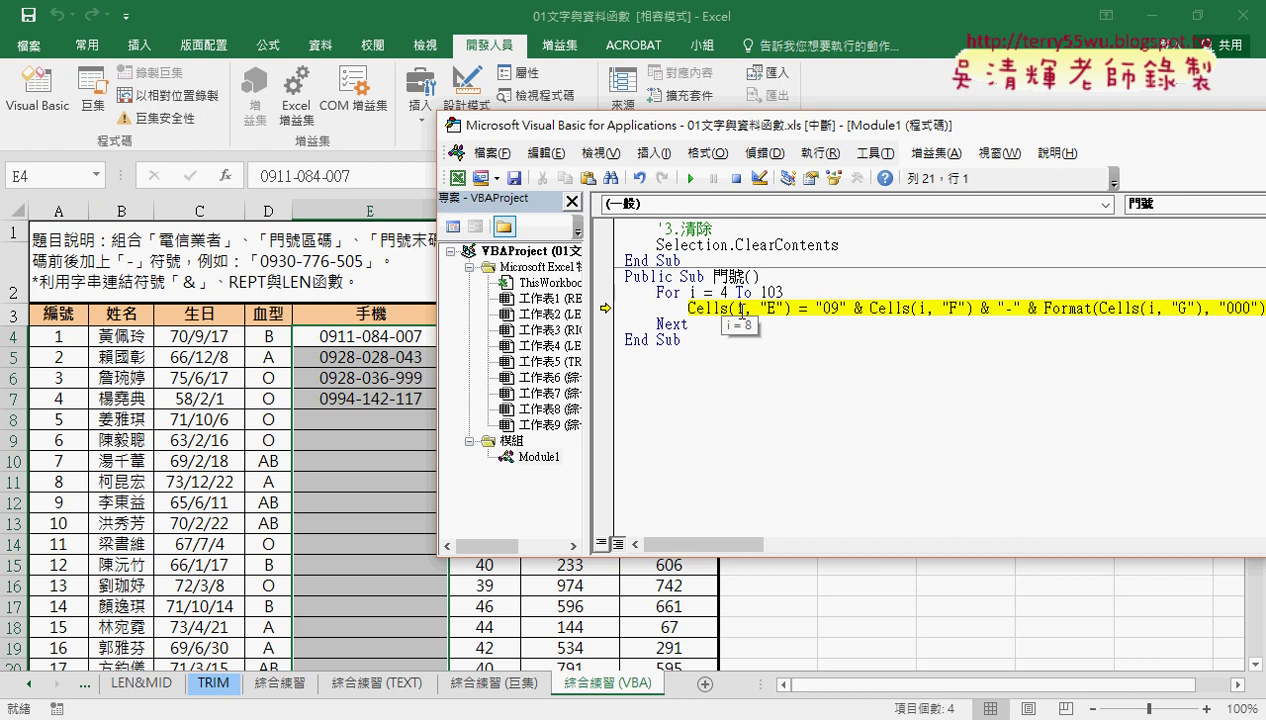
{"action": "left_click", "coordinate": [764, 153]}
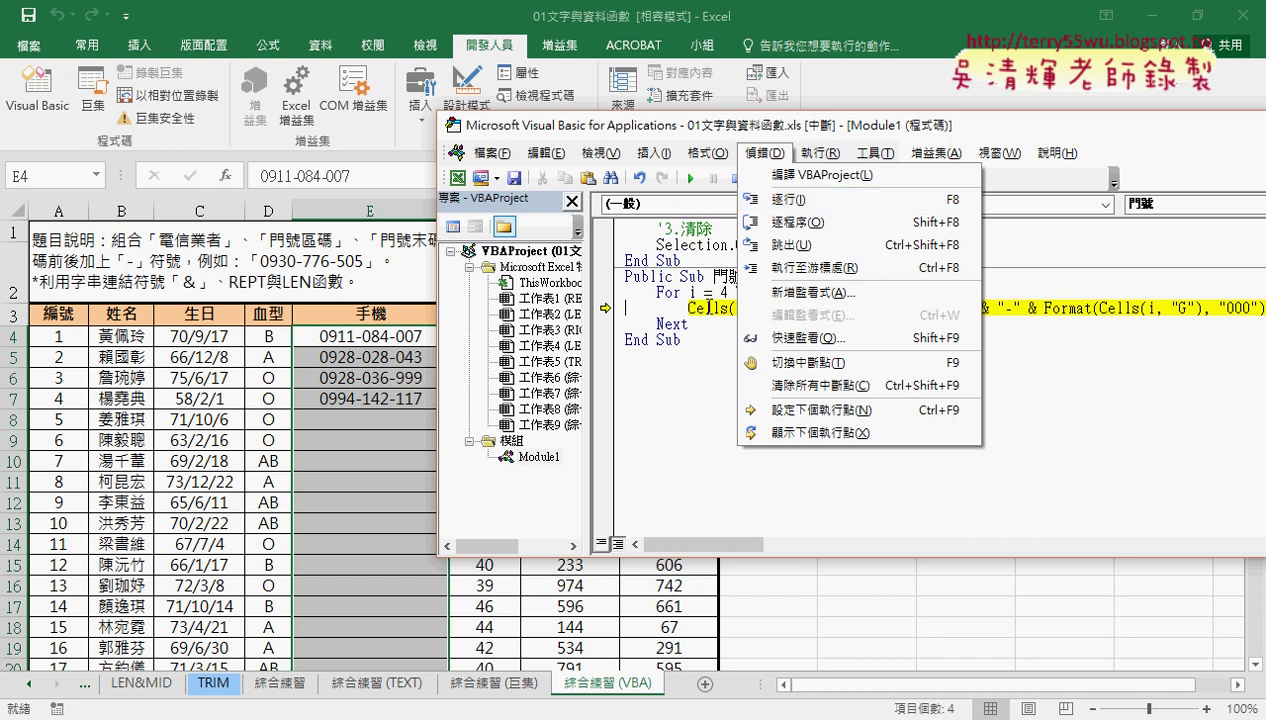
Let the 門號 macro run to completion and return to the worksheet
{"action": "left_click", "coordinate": [785, 205]}
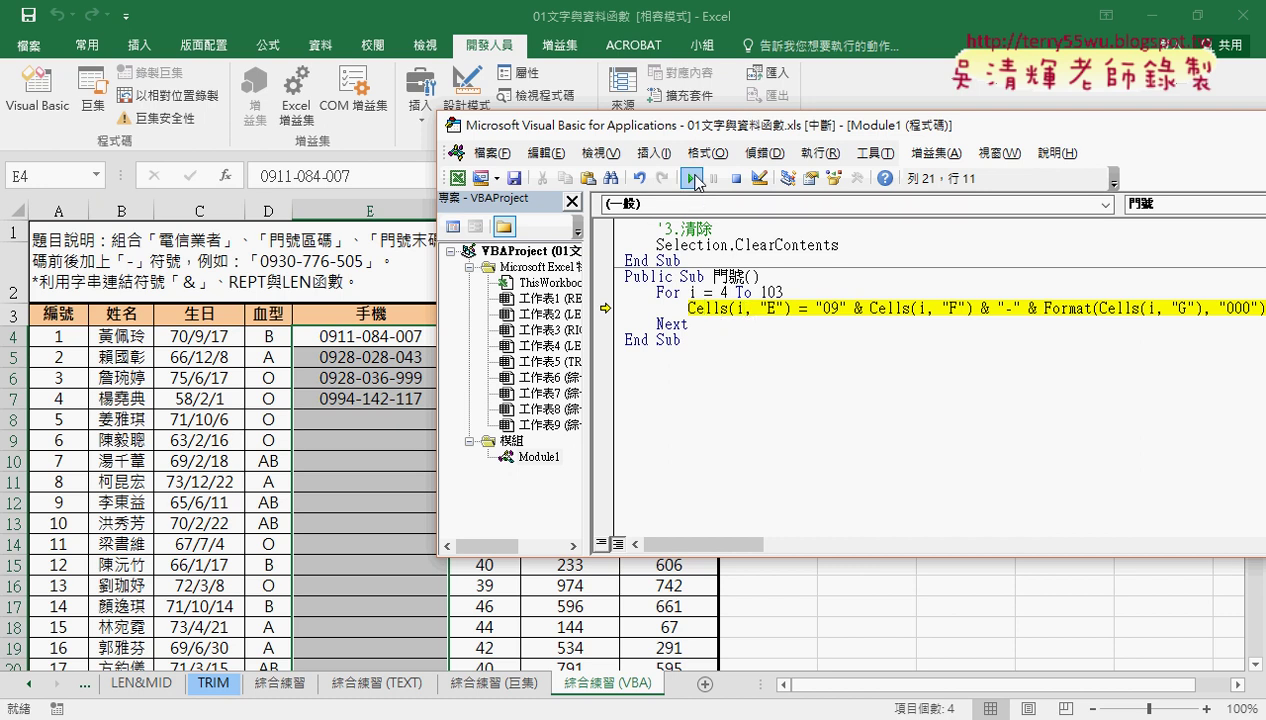
{"action": "left_click", "coordinate": [690, 178]}
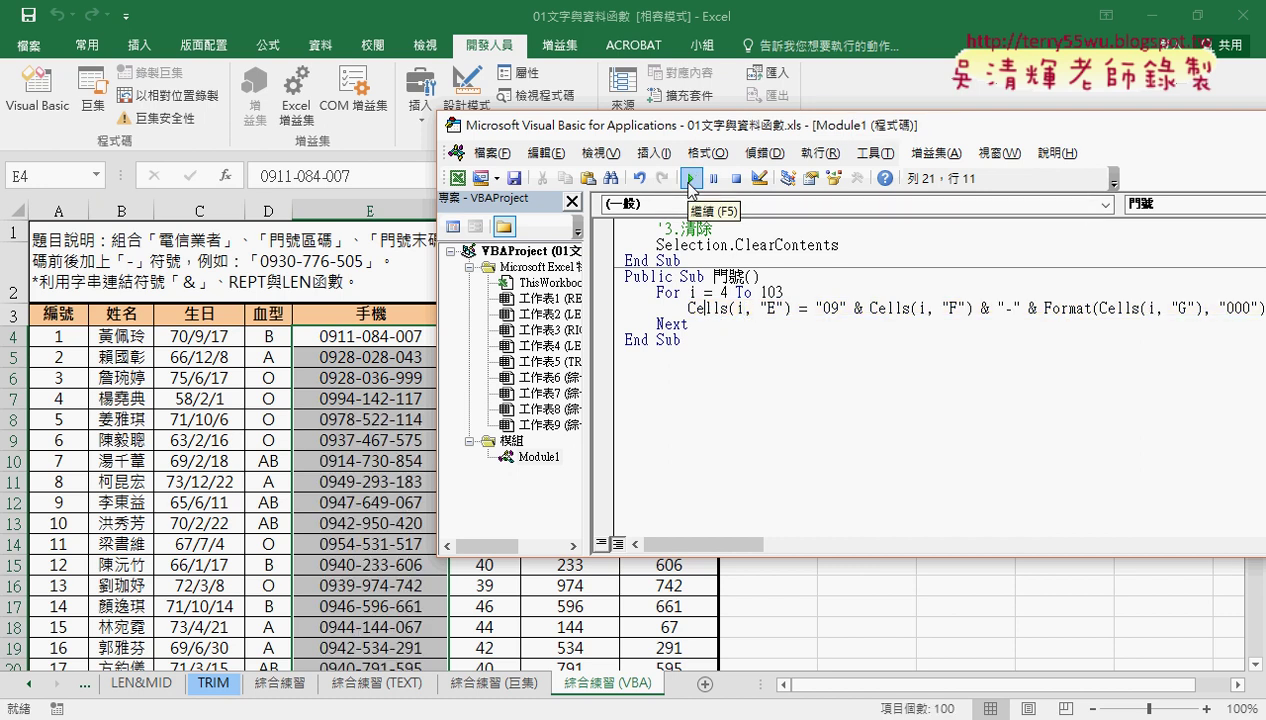
{"action": "left_click", "coordinate": [371, 337]}
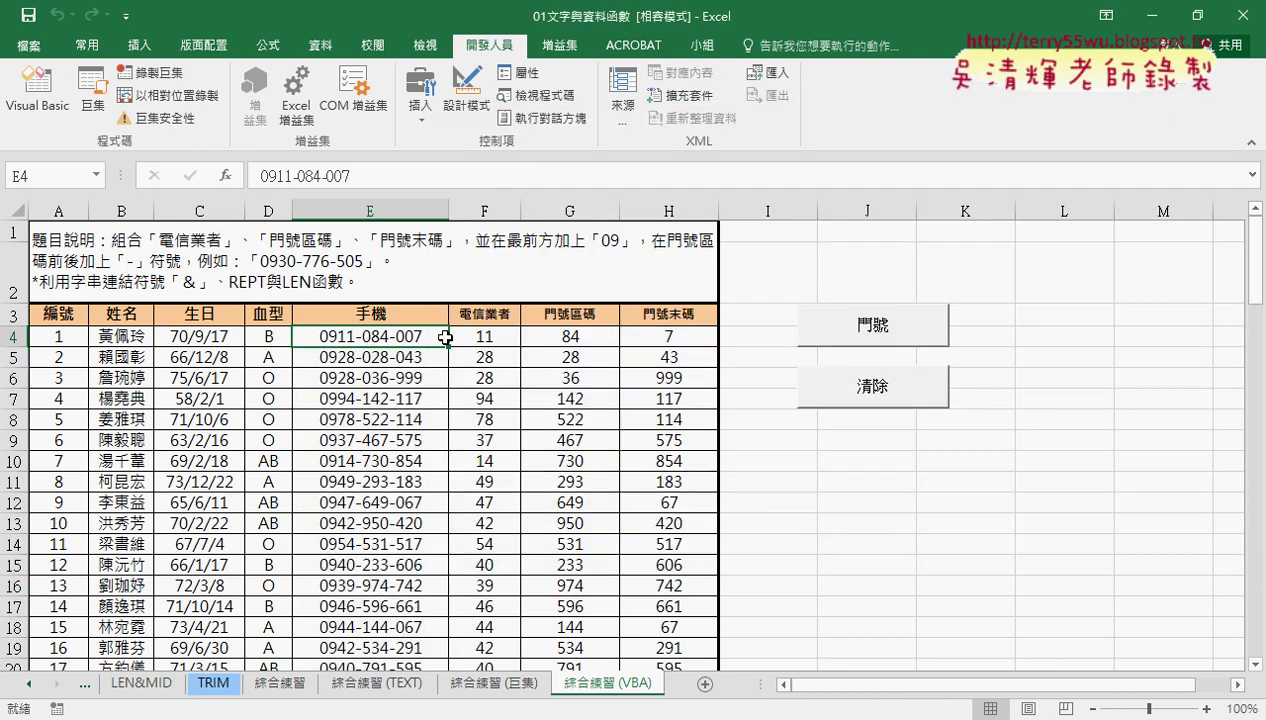
Confirm the phone numbers reach row 103, then jump back to the 手機 header
{"action": "key", "text": "ctrl+Down"}
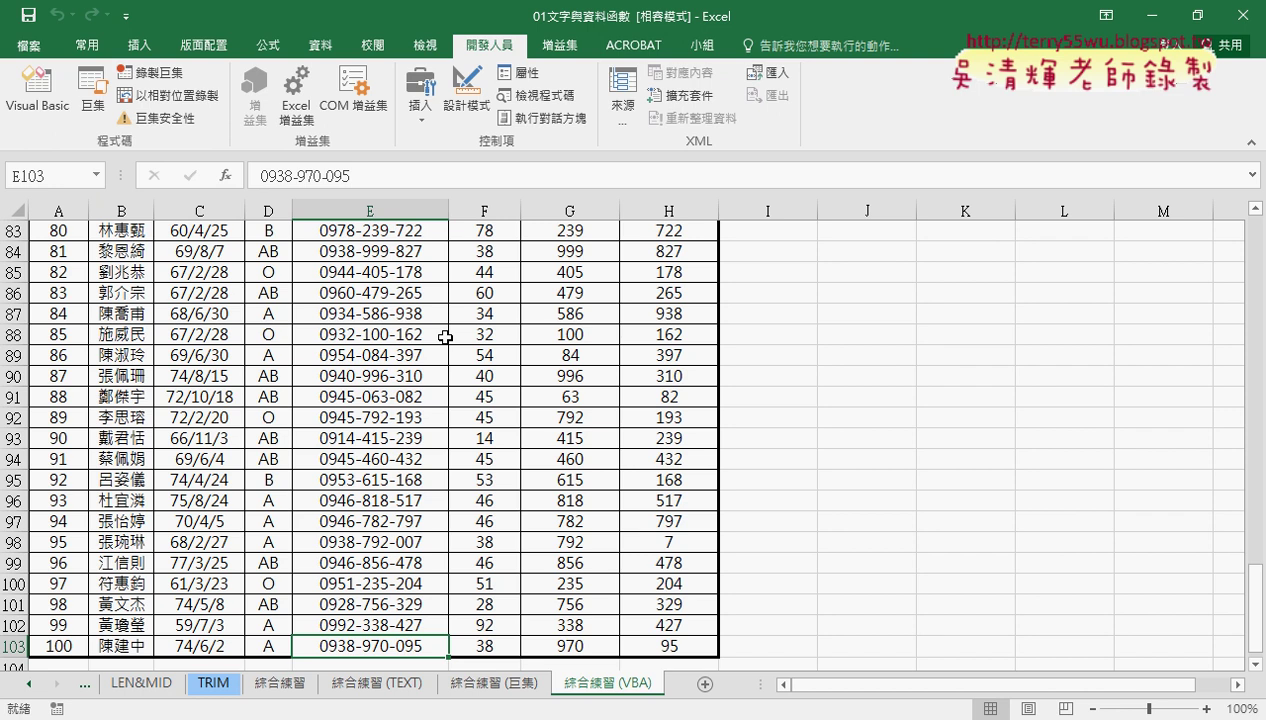
{"action": "key", "text": "ctrl+Up"}
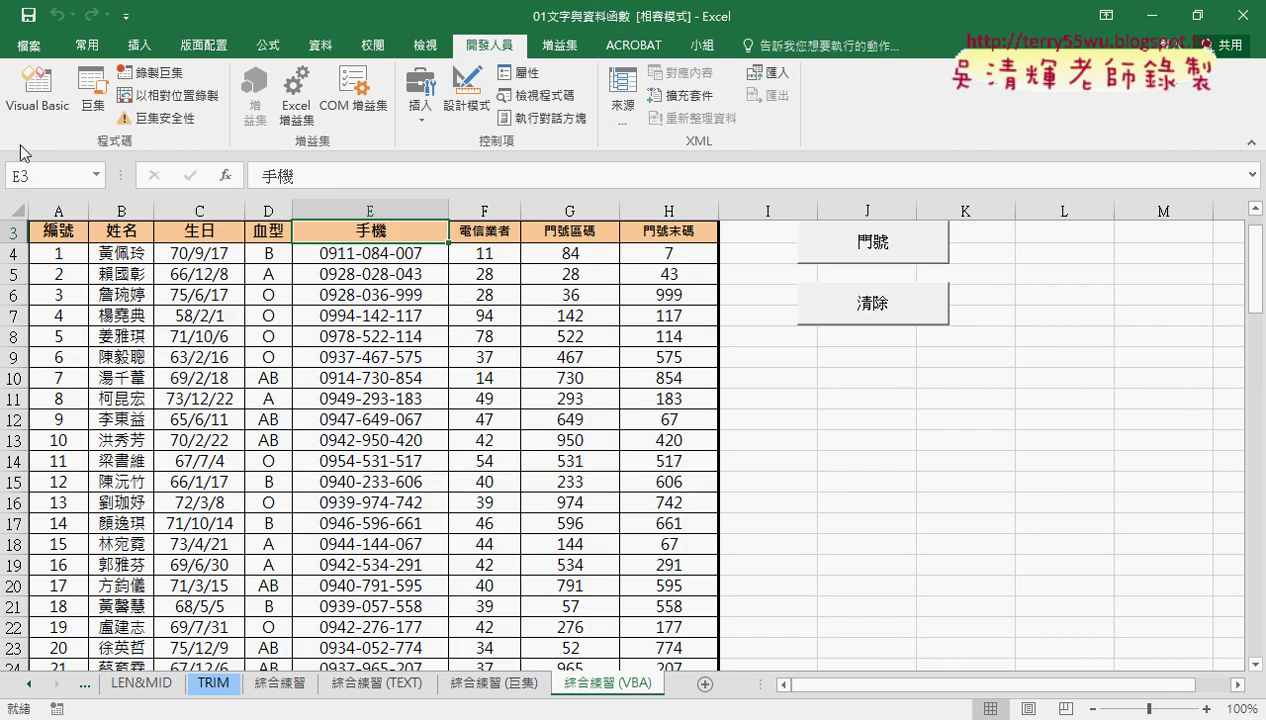
{"action": "left_click", "coordinate": [45, 107]}
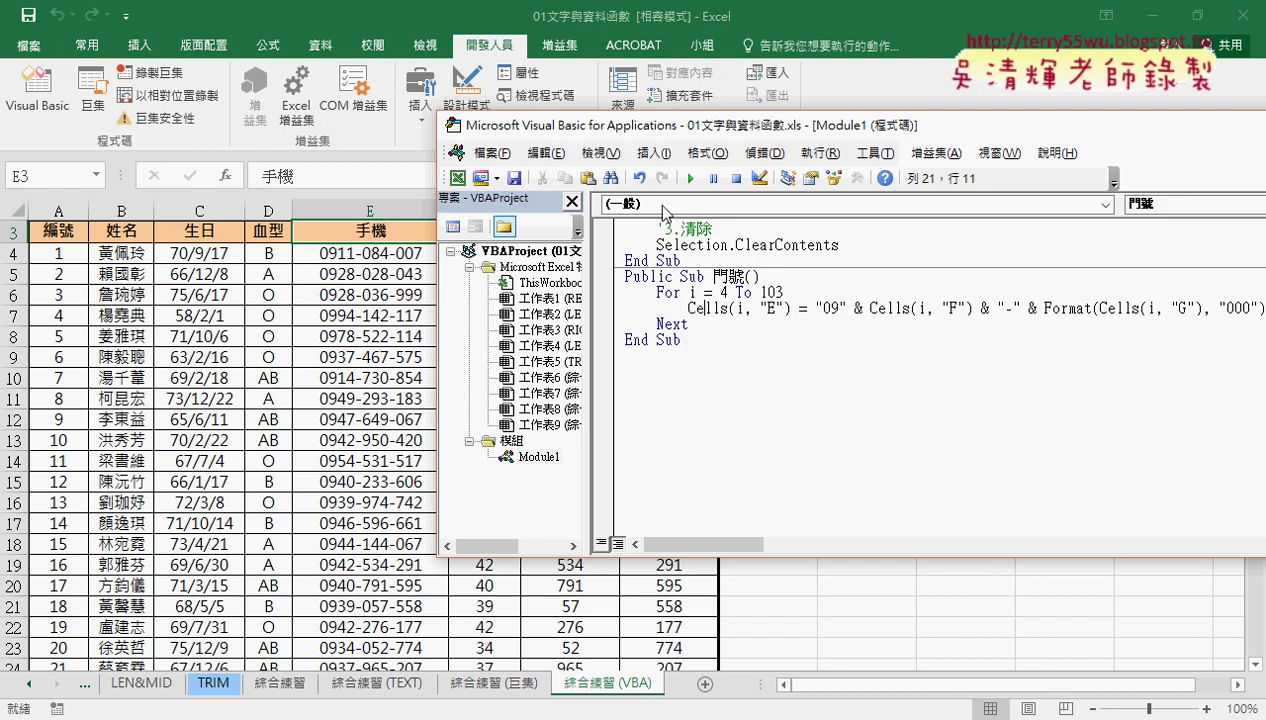
Duplicate the whole 門號 Sub below its End Sub
{"action": "left_click", "coordinate": [652, 153]}
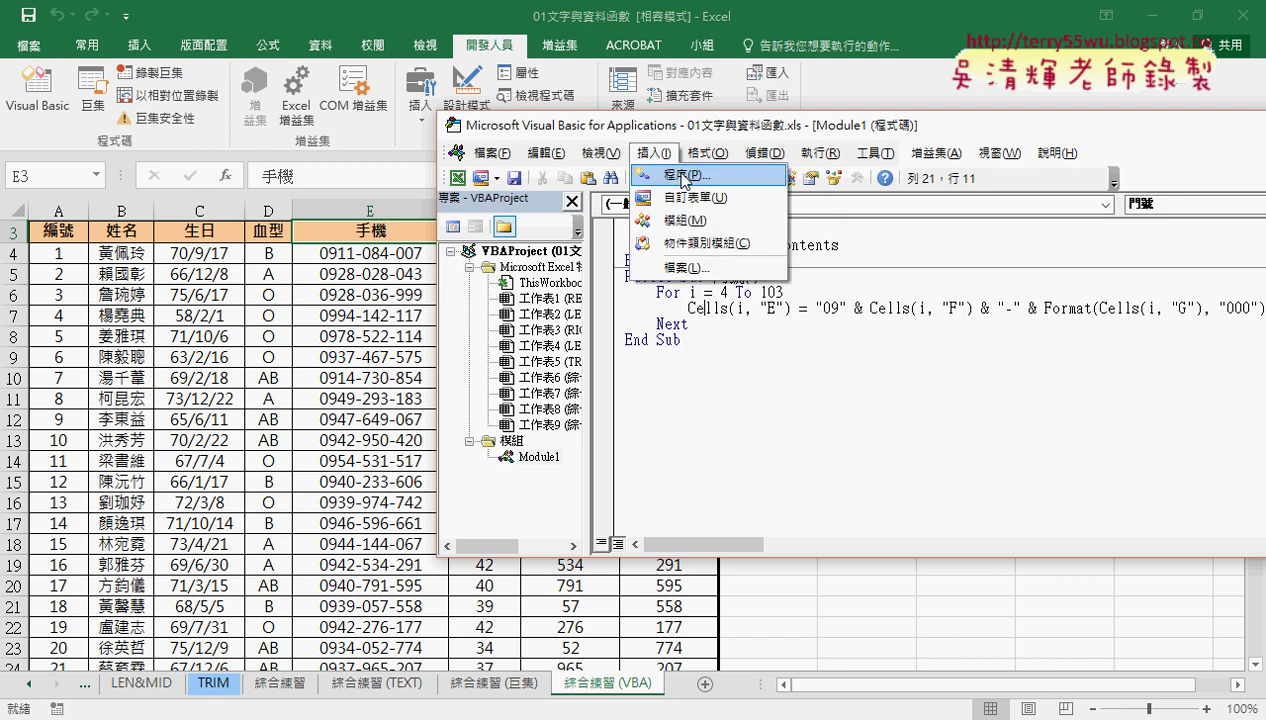
{"action": "left_click", "coordinate": [692, 386]}
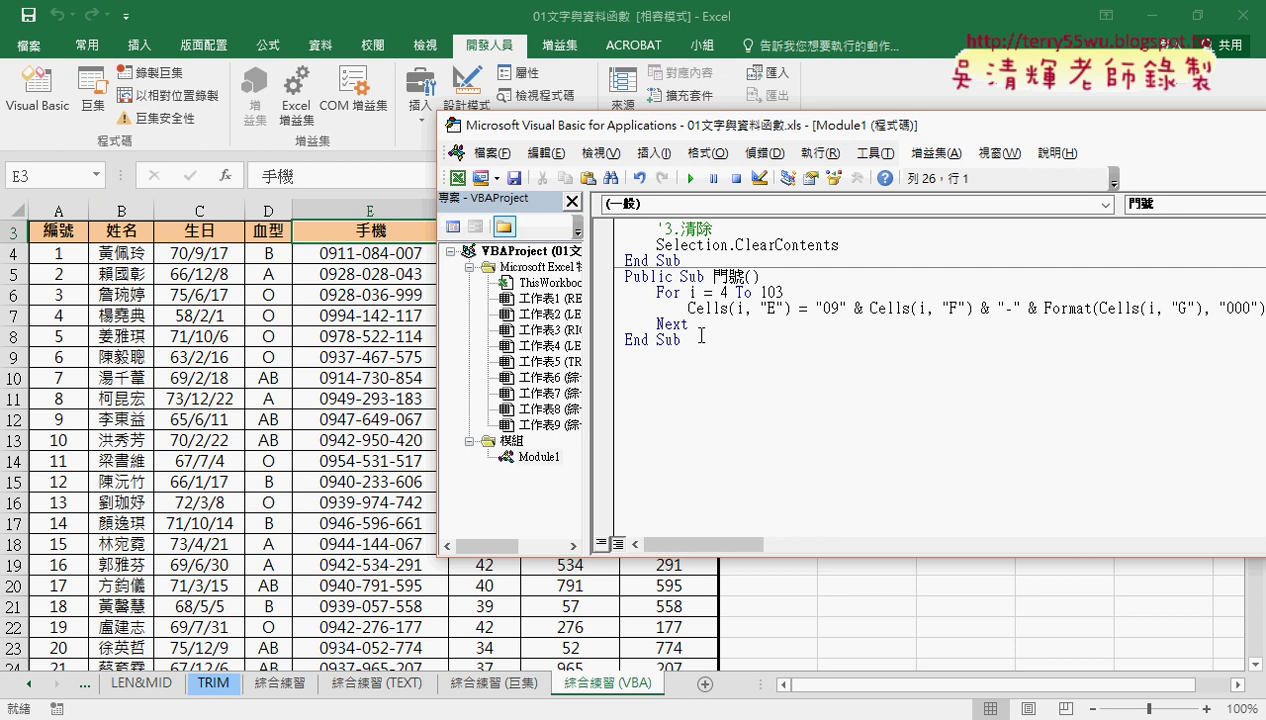
{"action": "left_click_drag", "start_coordinate": [706, 347], "coordinate": [622, 273]}
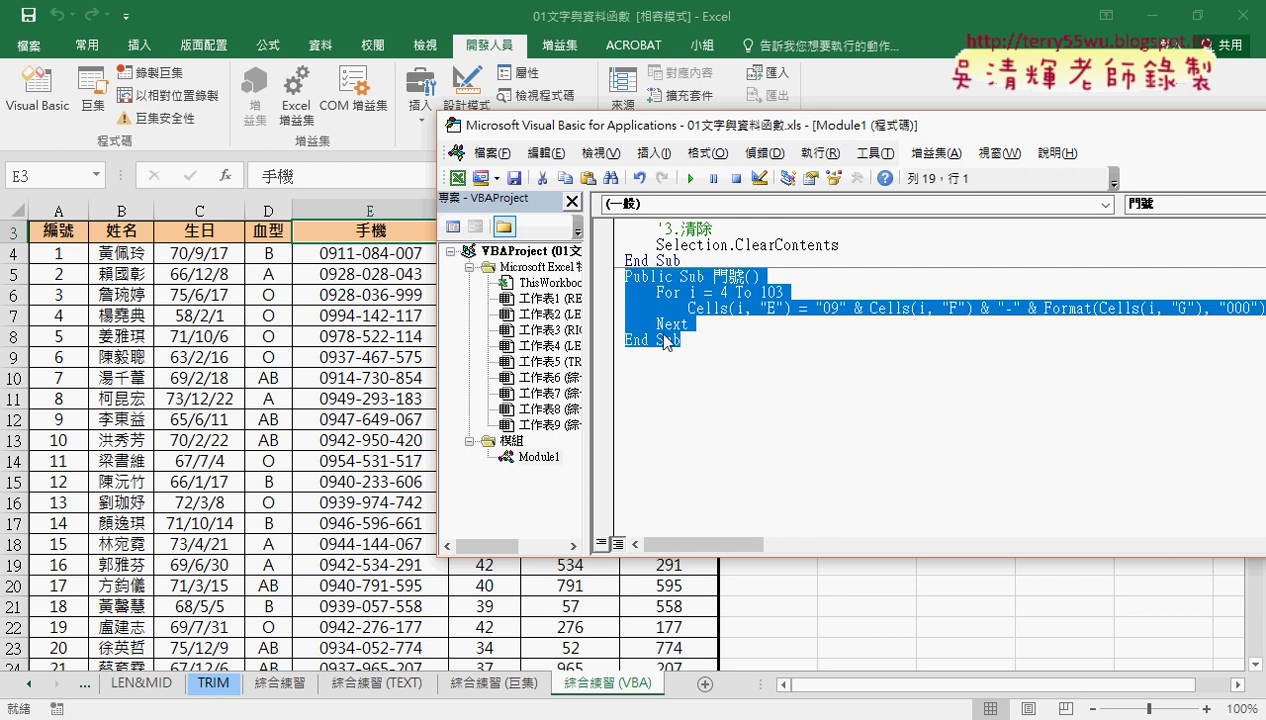
{"action": "left_click_drag", "start_coordinate": [700, 305], "coordinate": [678, 387]}
{"action": "left_click_drag", "start_coordinate": [678, 387], "coordinate": [678, 387]}
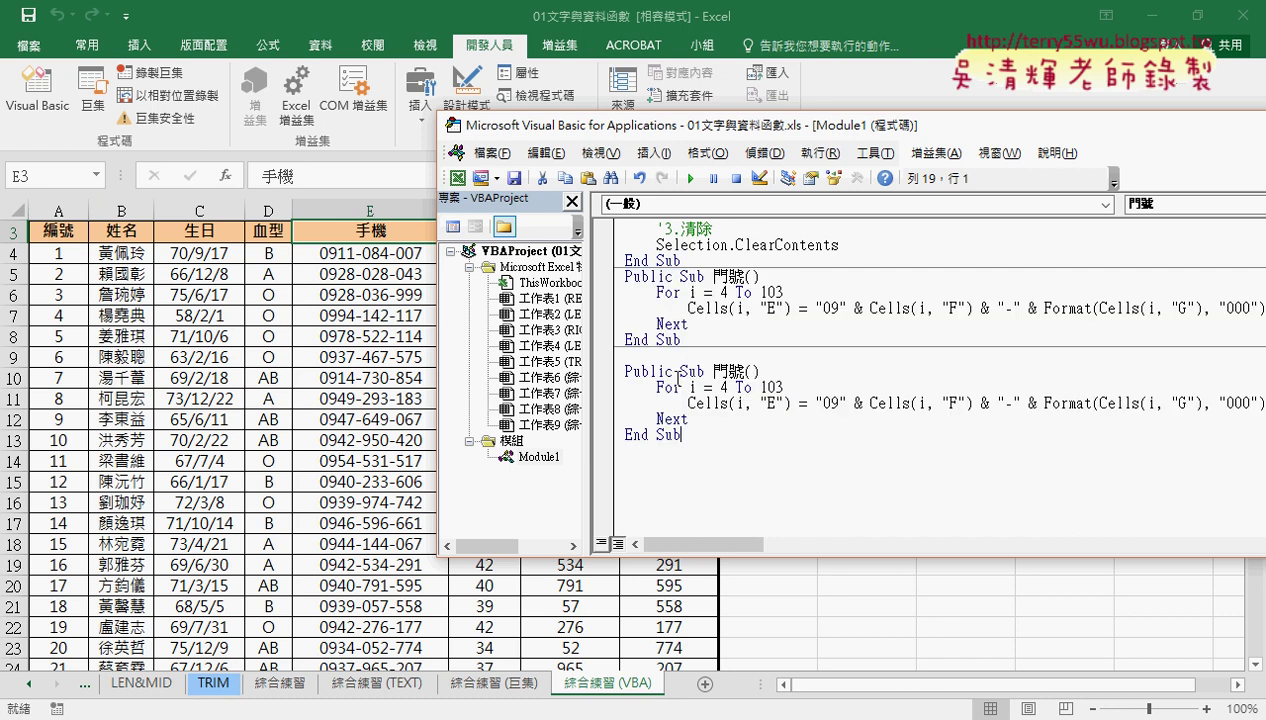
Rename the copied procedure to 清除
{"action": "double_click", "coordinate": [722, 370]}
{"action": "type", "text": "ㄑㄧㄠ"}
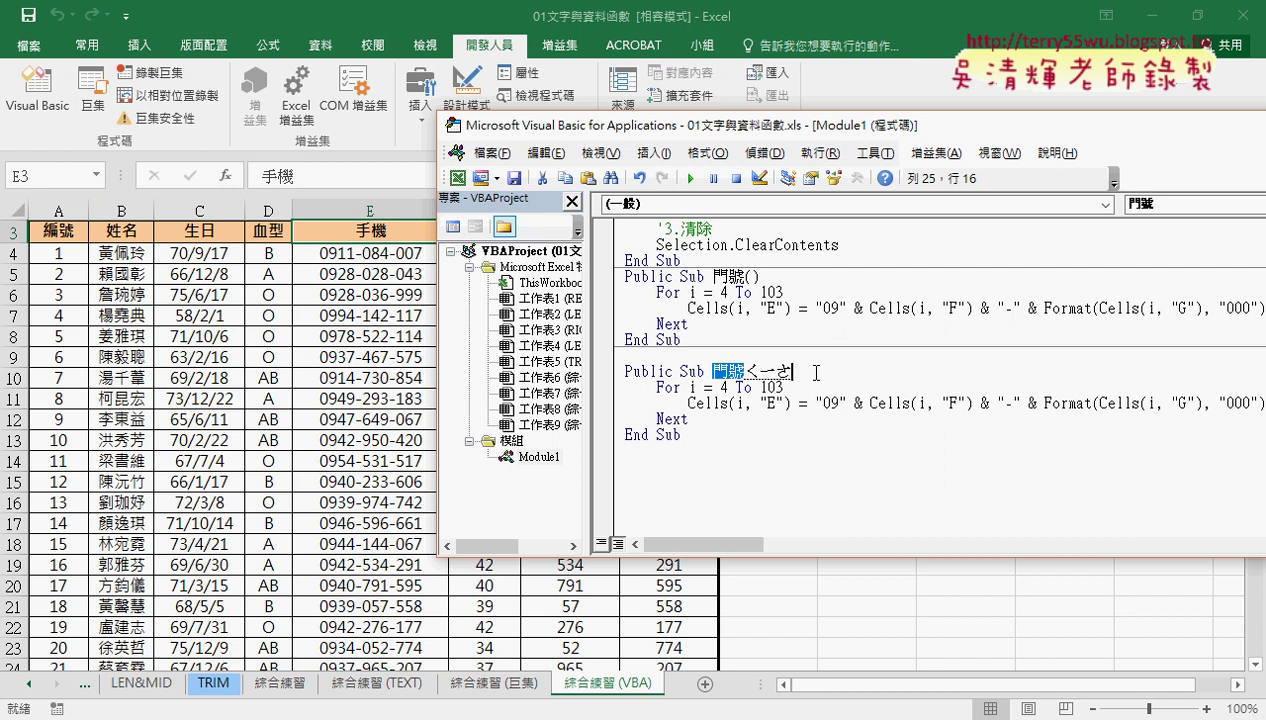
{"action": "key", "text": "space"}
{"action": "type", "text": "ㄔㄨˊ"}
{"action": "key", "text": "Delete"}
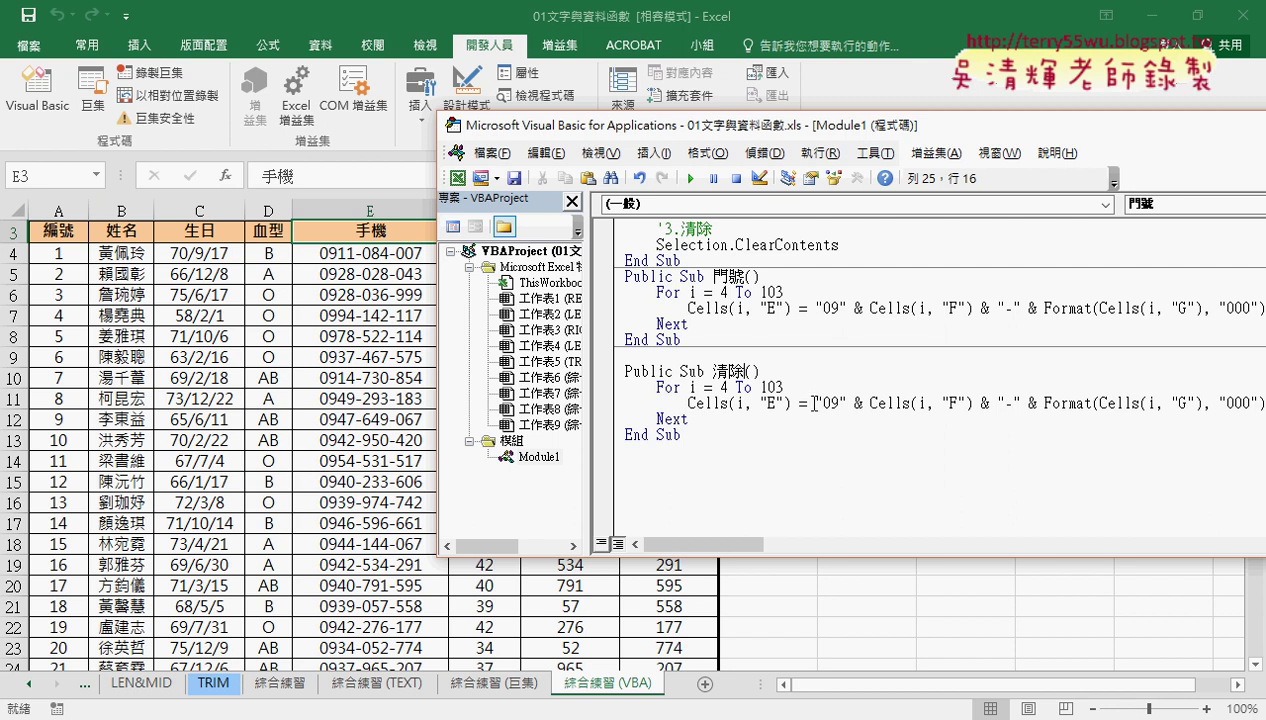
Delete the phone-number expression after Cells(i, "E") = in the 清除 macro
{"action": "left_click", "coordinate": [812, 403]}
{"action": "key", "text": "shift+End"}
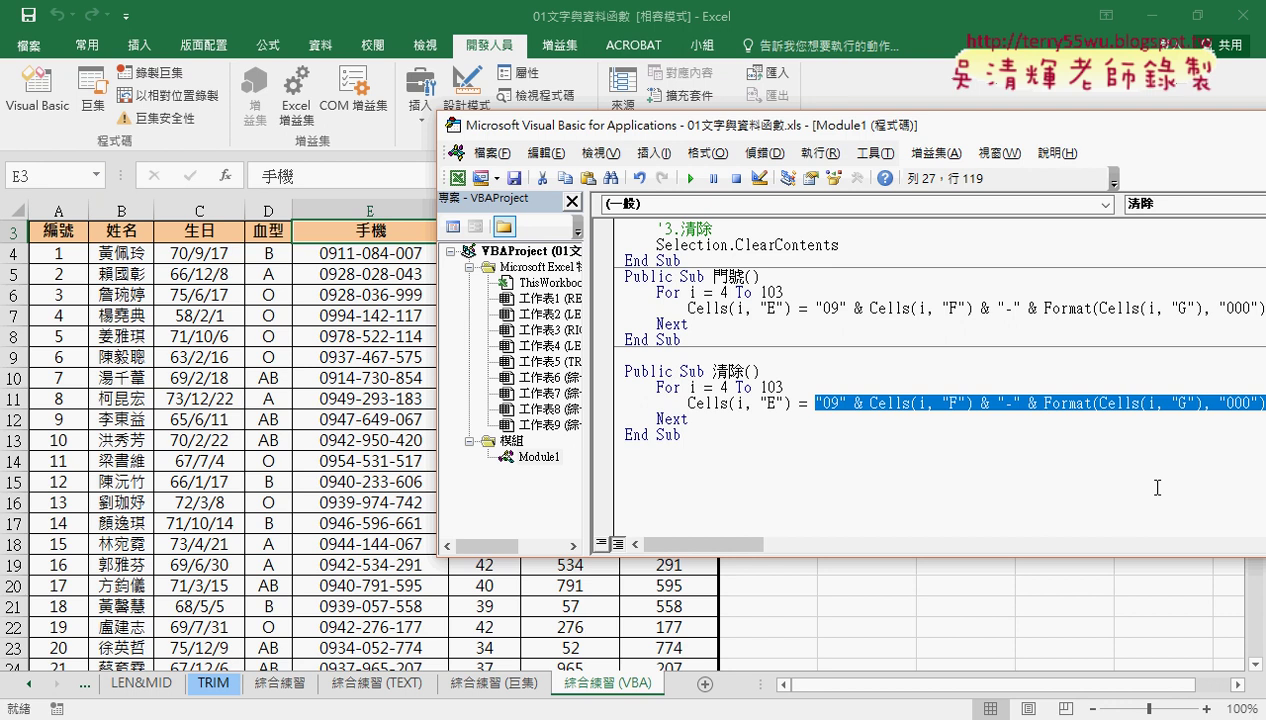
{"action": "key", "text": "Delete"}
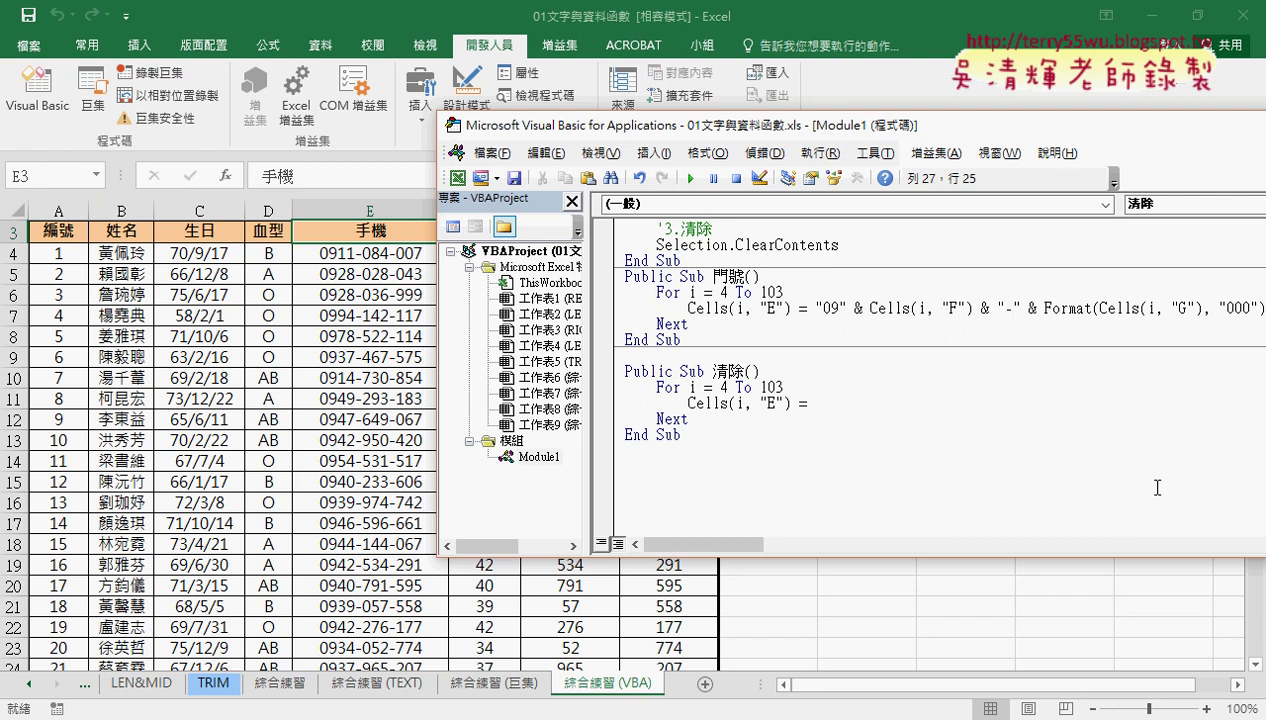
{"action": "left_click", "coordinate": [852, 364]}
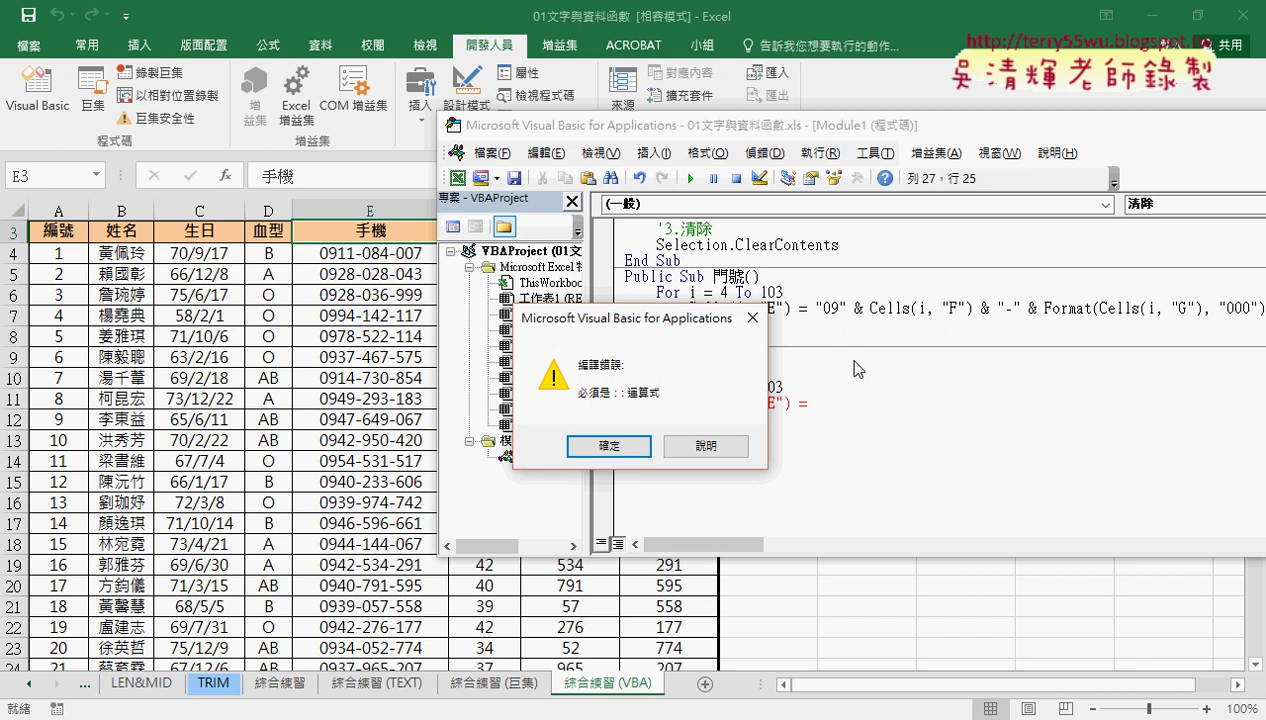
Finish the 清除 line as Cells(i, "E") = "" and run it to clear column E
{"action": "left_click", "coordinate": [627, 451]}
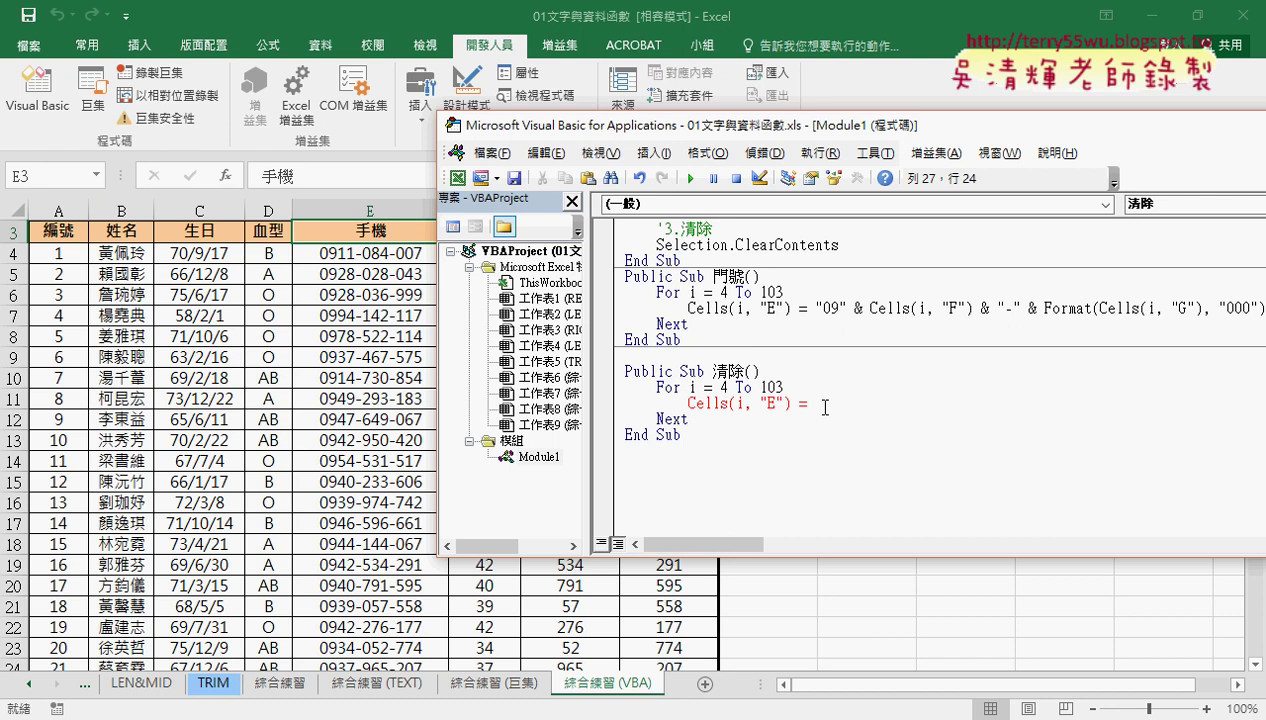
{"action": "type", "text": "\"\""}
{"action": "left_click", "coordinate": [702, 403]}
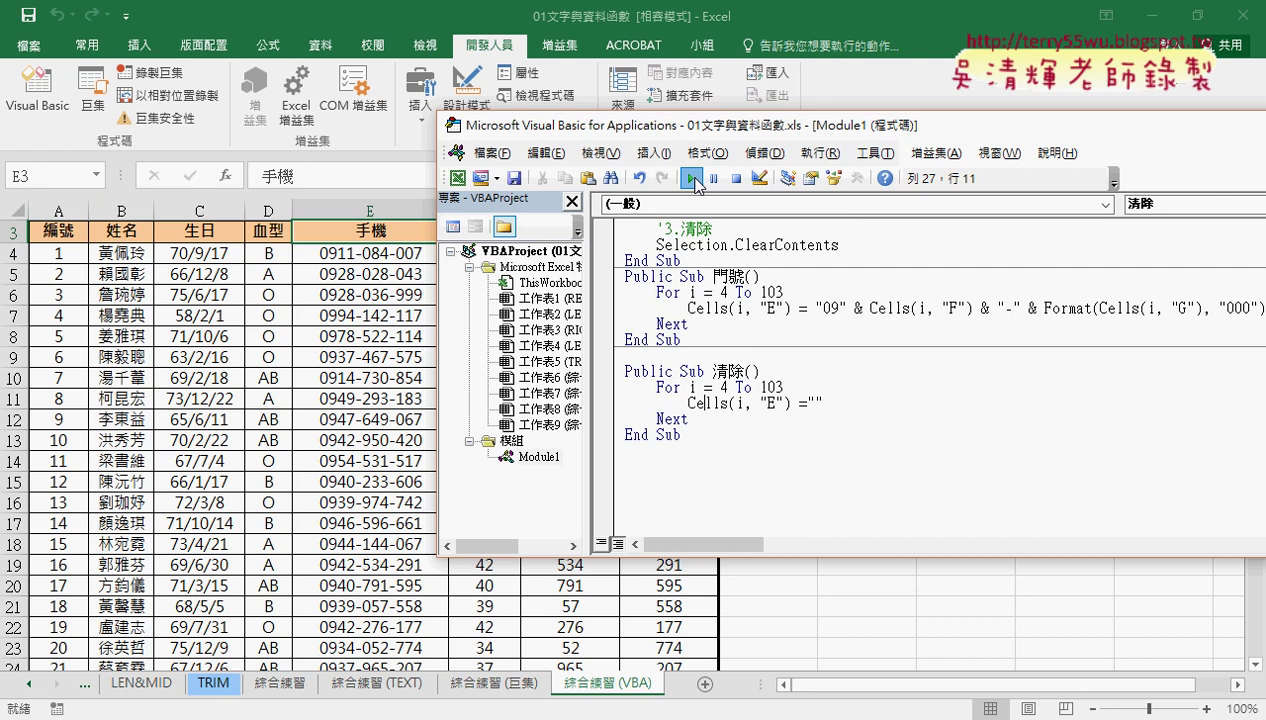
{"action": "left_click", "coordinate": [692, 179]}
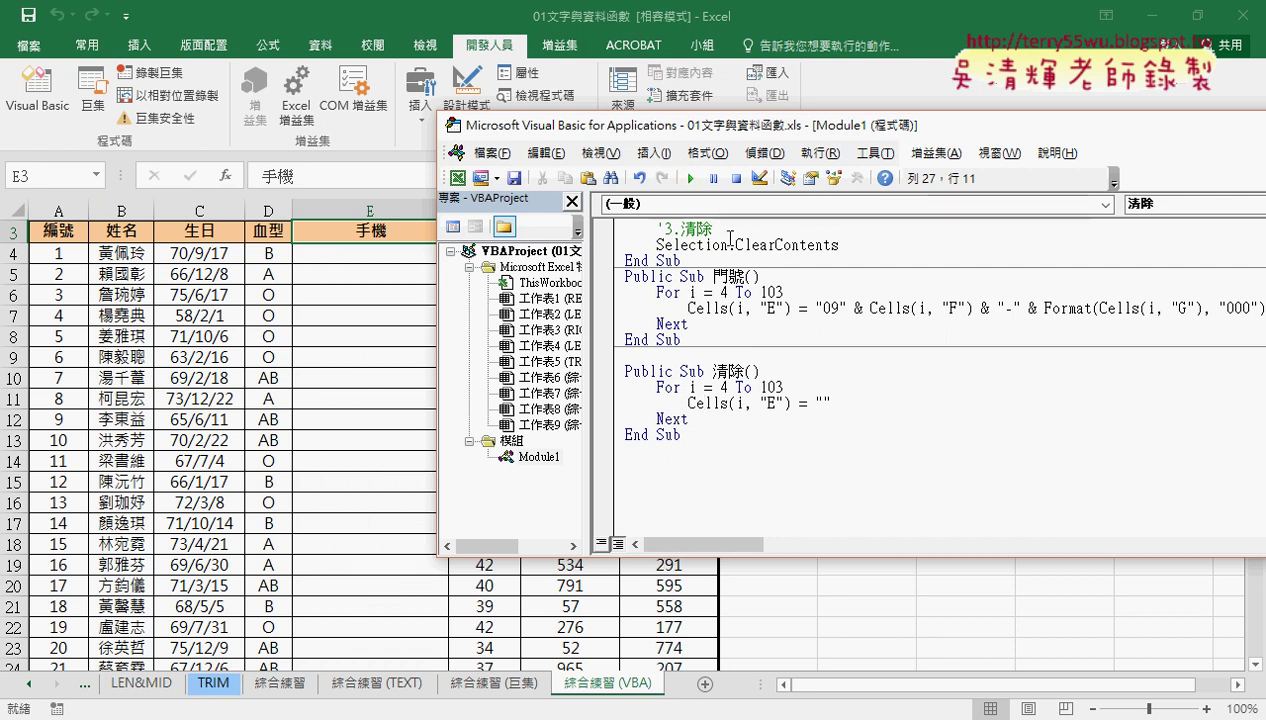
Test by running 門號 to refill column E, then 清除 to empty it again
{"action": "left_click", "coordinate": [757, 292]}
{"action": "left_click", "coordinate": [690, 179]}
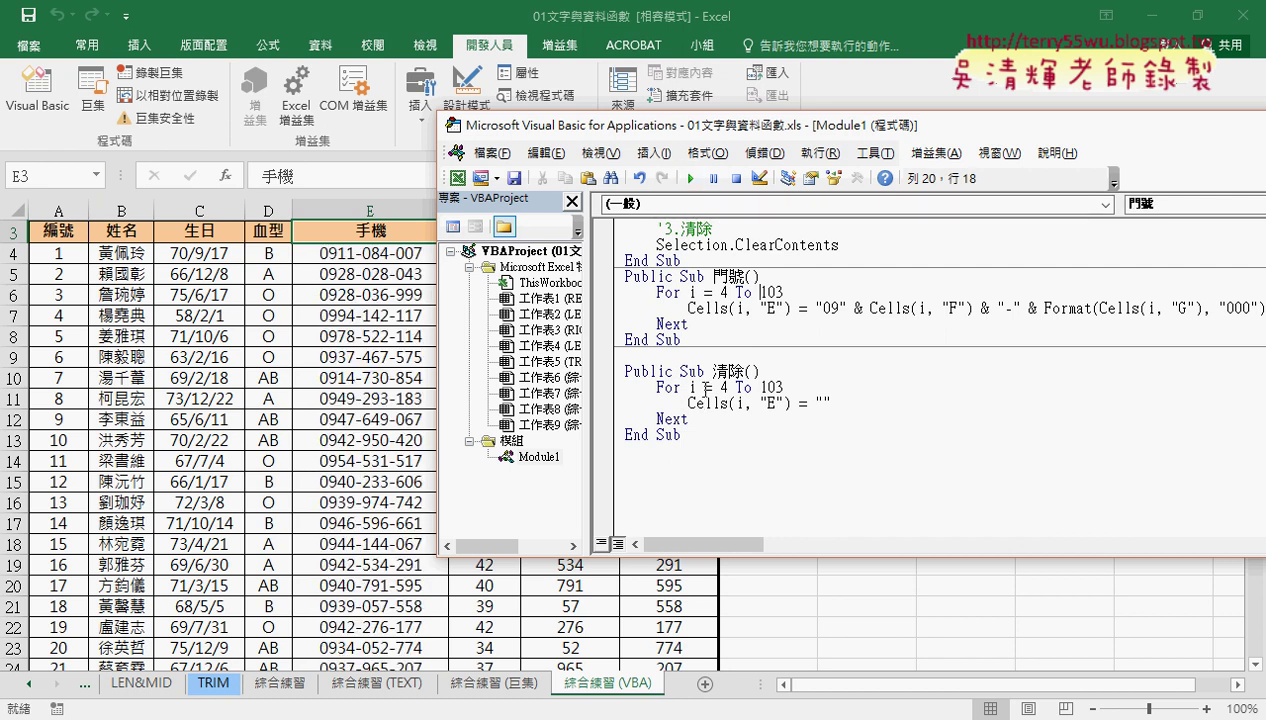
{"action": "left_click", "coordinate": [702, 403]}
{"action": "left_click", "coordinate": [690, 179]}
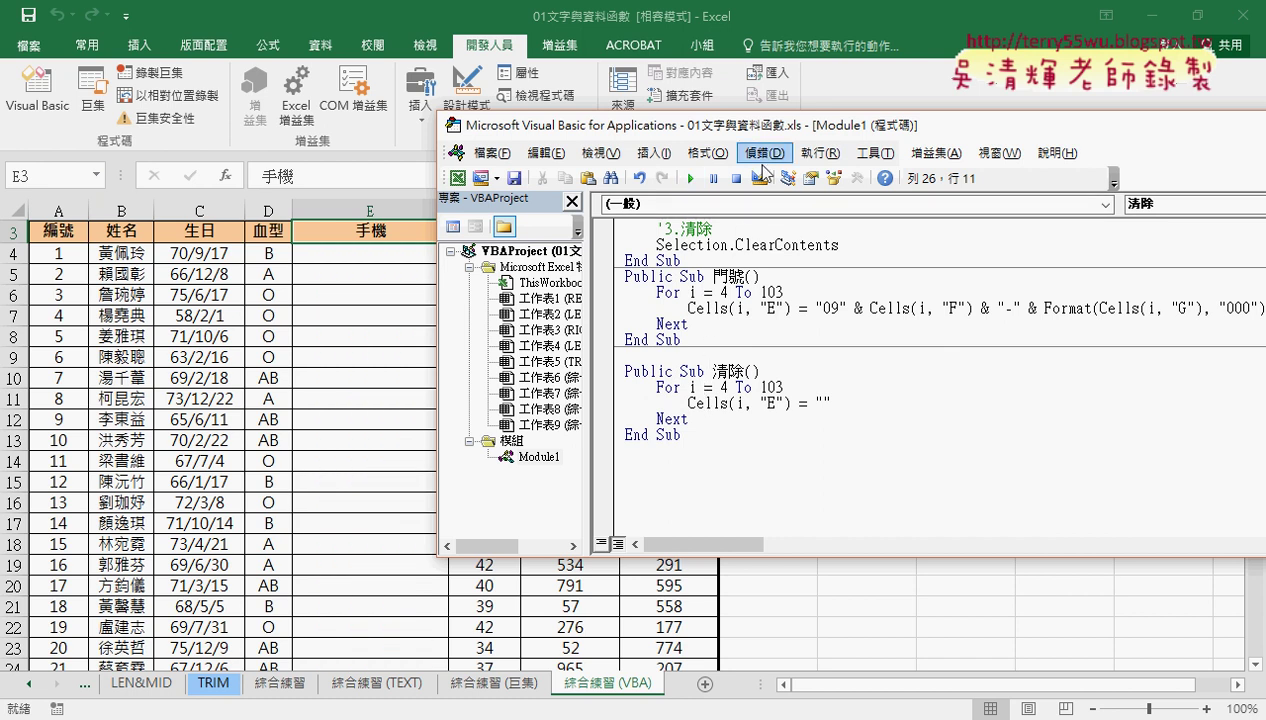
Highlight the 門號 macro's Cells assignment line in the code editor
{"action": "left_click_drag", "start_coordinate": [762, 125], "coordinate": [356, 119]}
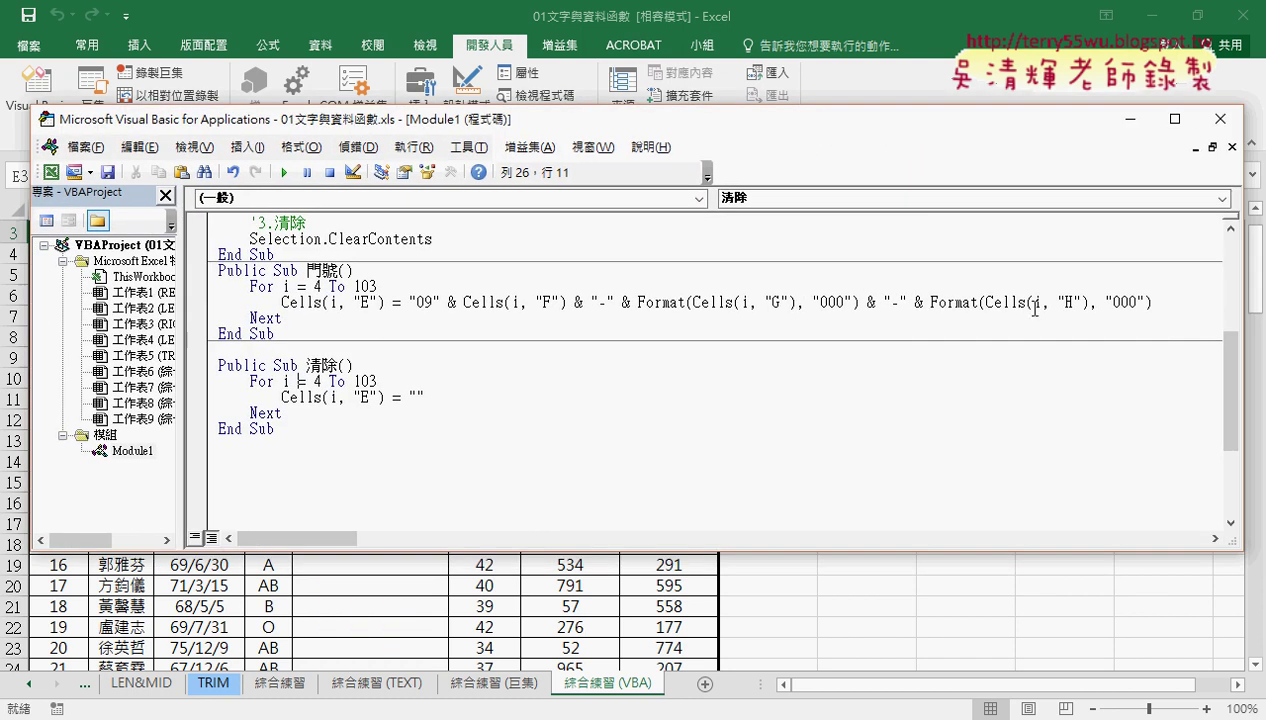
{"action": "left_click_drag", "start_coordinate": [1150, 302], "coordinate": [282, 295]}
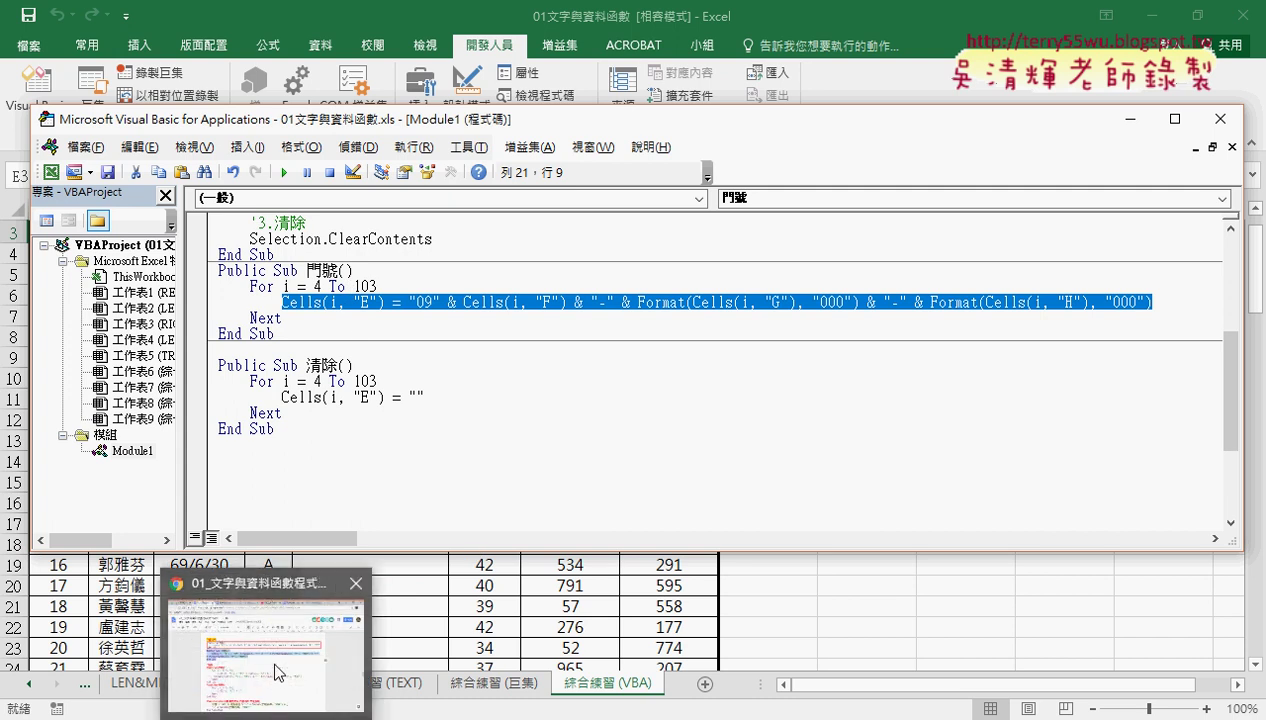
{"action": "left_click", "coordinate": [276, 668]}
Select the Public Sub 門號() and 清除() loop code under the 迴圈 heading
{"action": "left_click", "coordinate": [375, 489]}
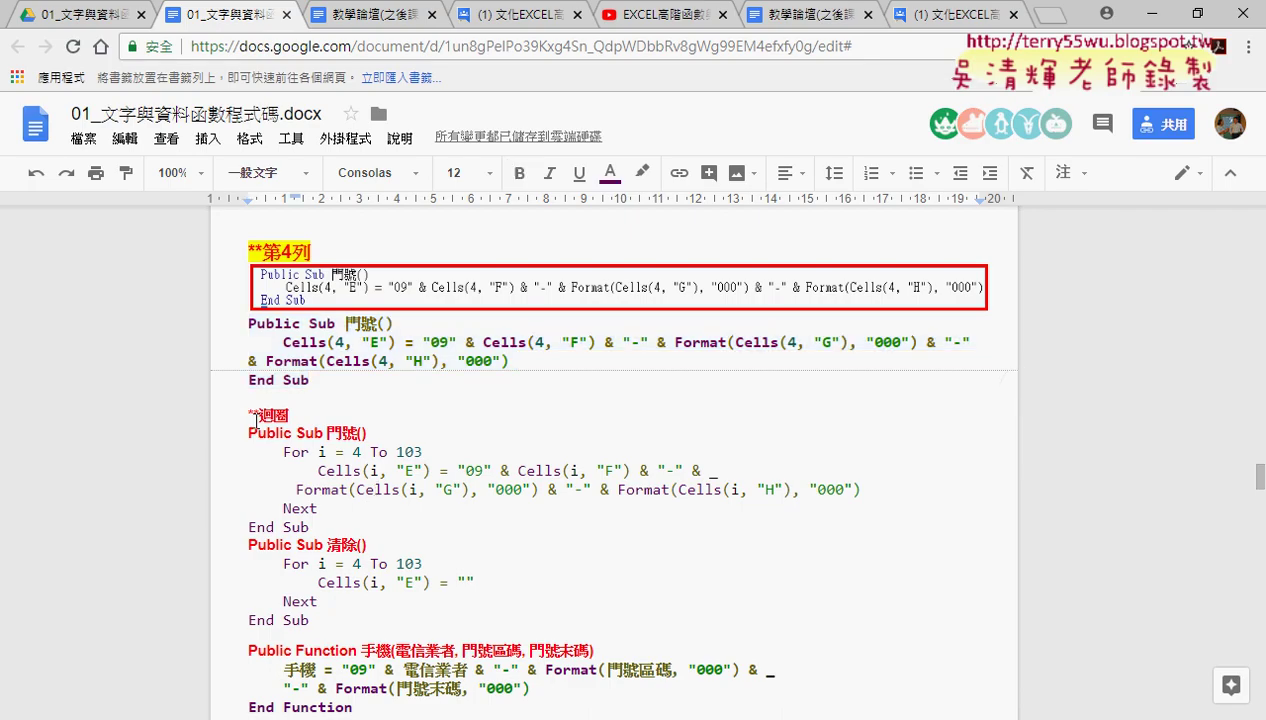
{"action": "left_click_drag", "start_coordinate": [248, 413], "coordinate": [305, 413]}
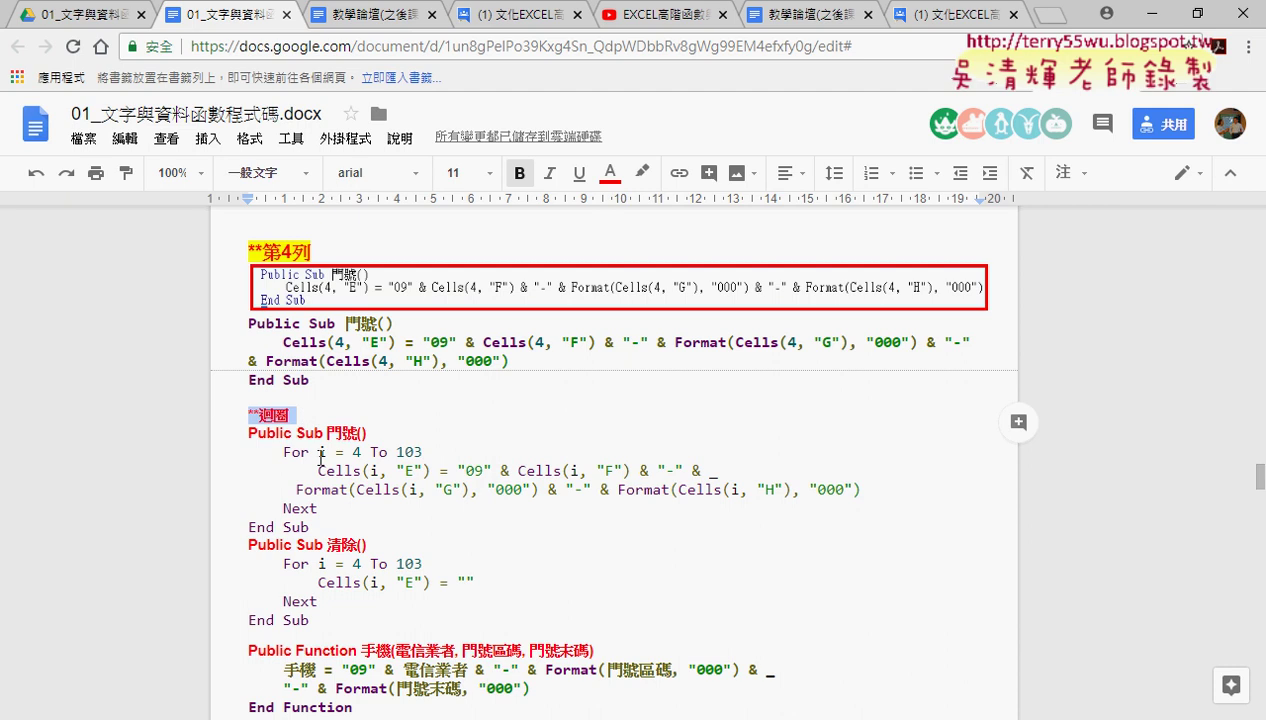
{"action": "mouse_move", "coordinate": [316, 524]}
{"action": "left_mouse_down"}
{"action": "mouse_move", "coordinate": [250, 473]}
{"action": "mouse_move", "coordinate": [248, 433]}
{"action": "left_mouse_up"}
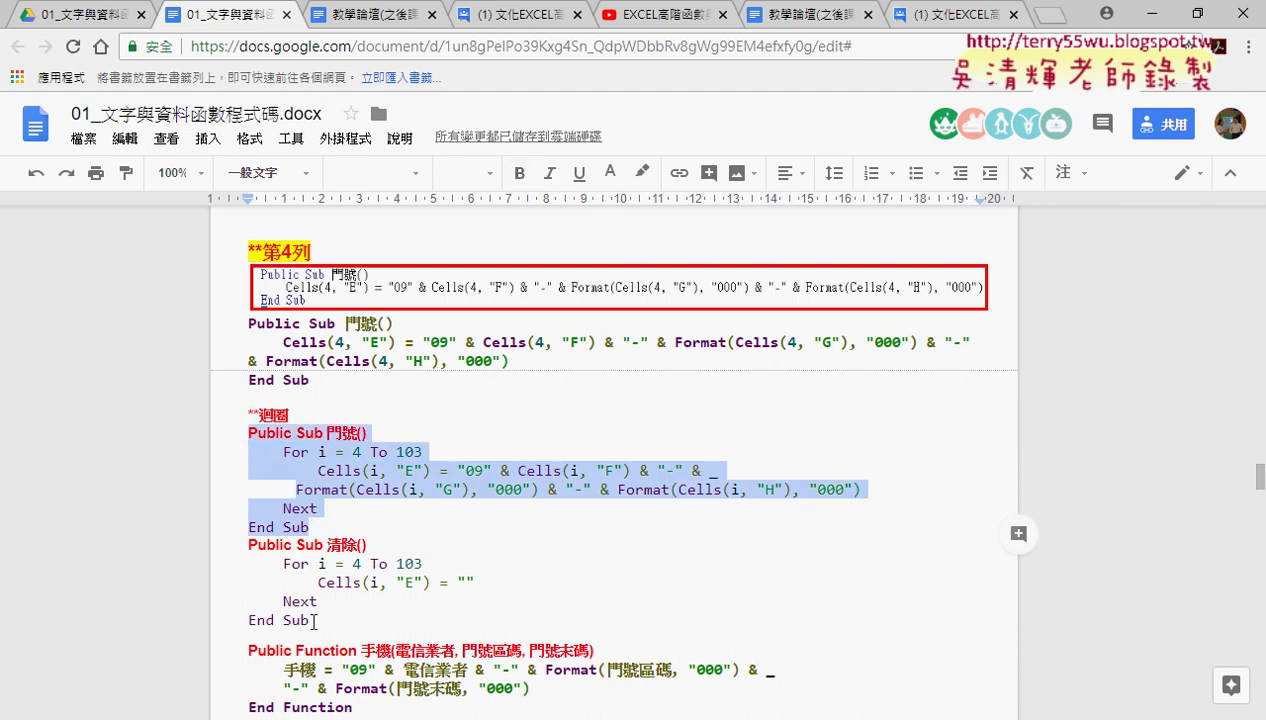
{"action": "left_click_drag", "start_coordinate": [310, 620], "coordinate": [236, 440]}
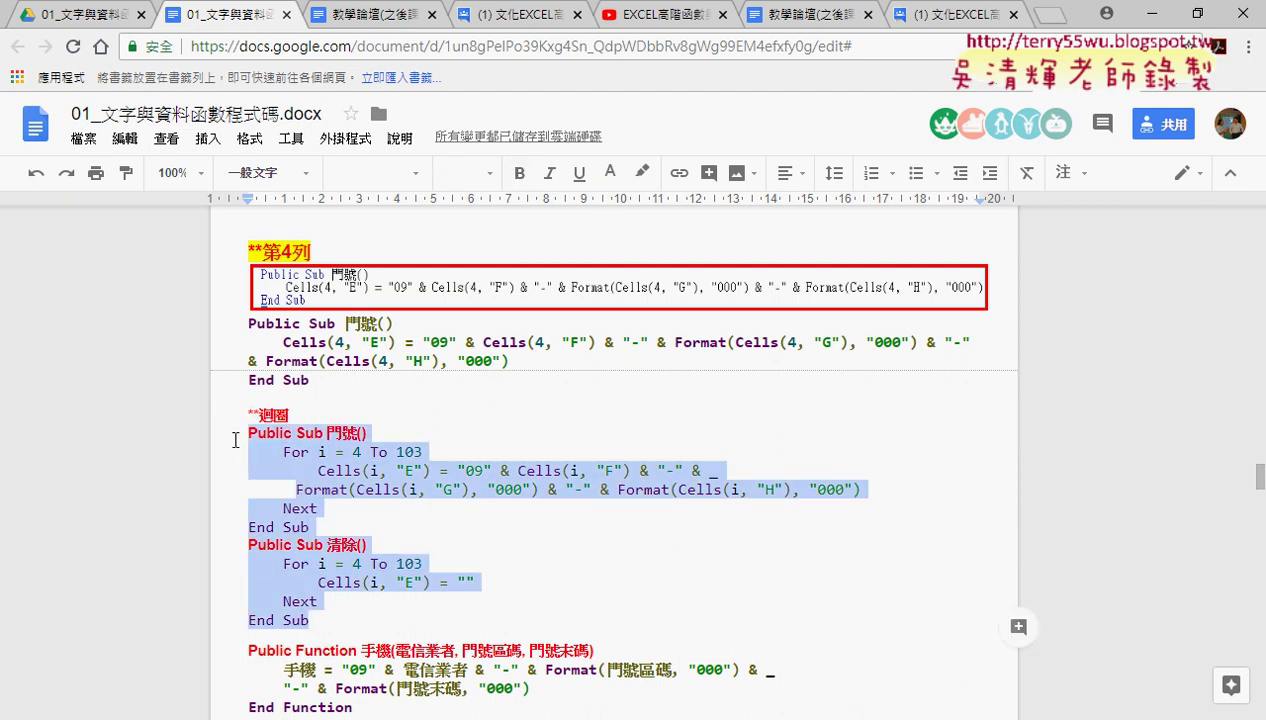